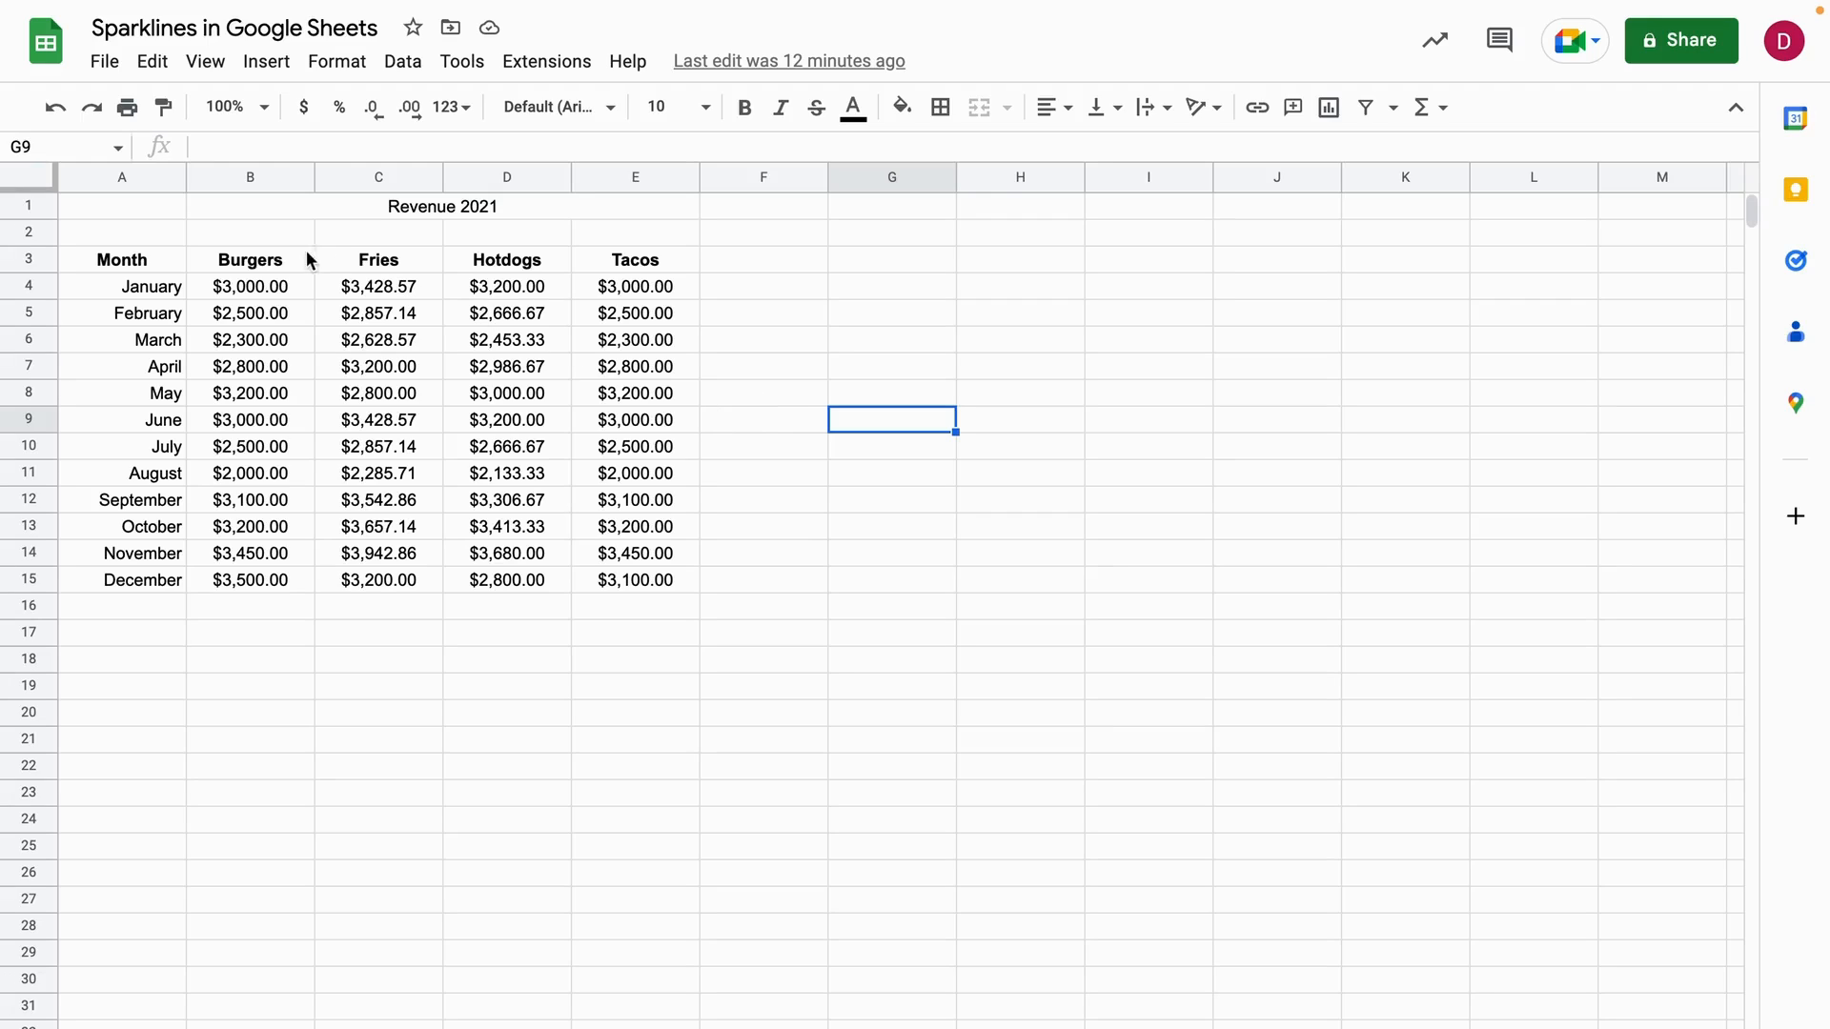
- Start a SPARKLINE formula in B2 that uses the Burgers revenue range B4:B15 as its data
left_click(272, 243)
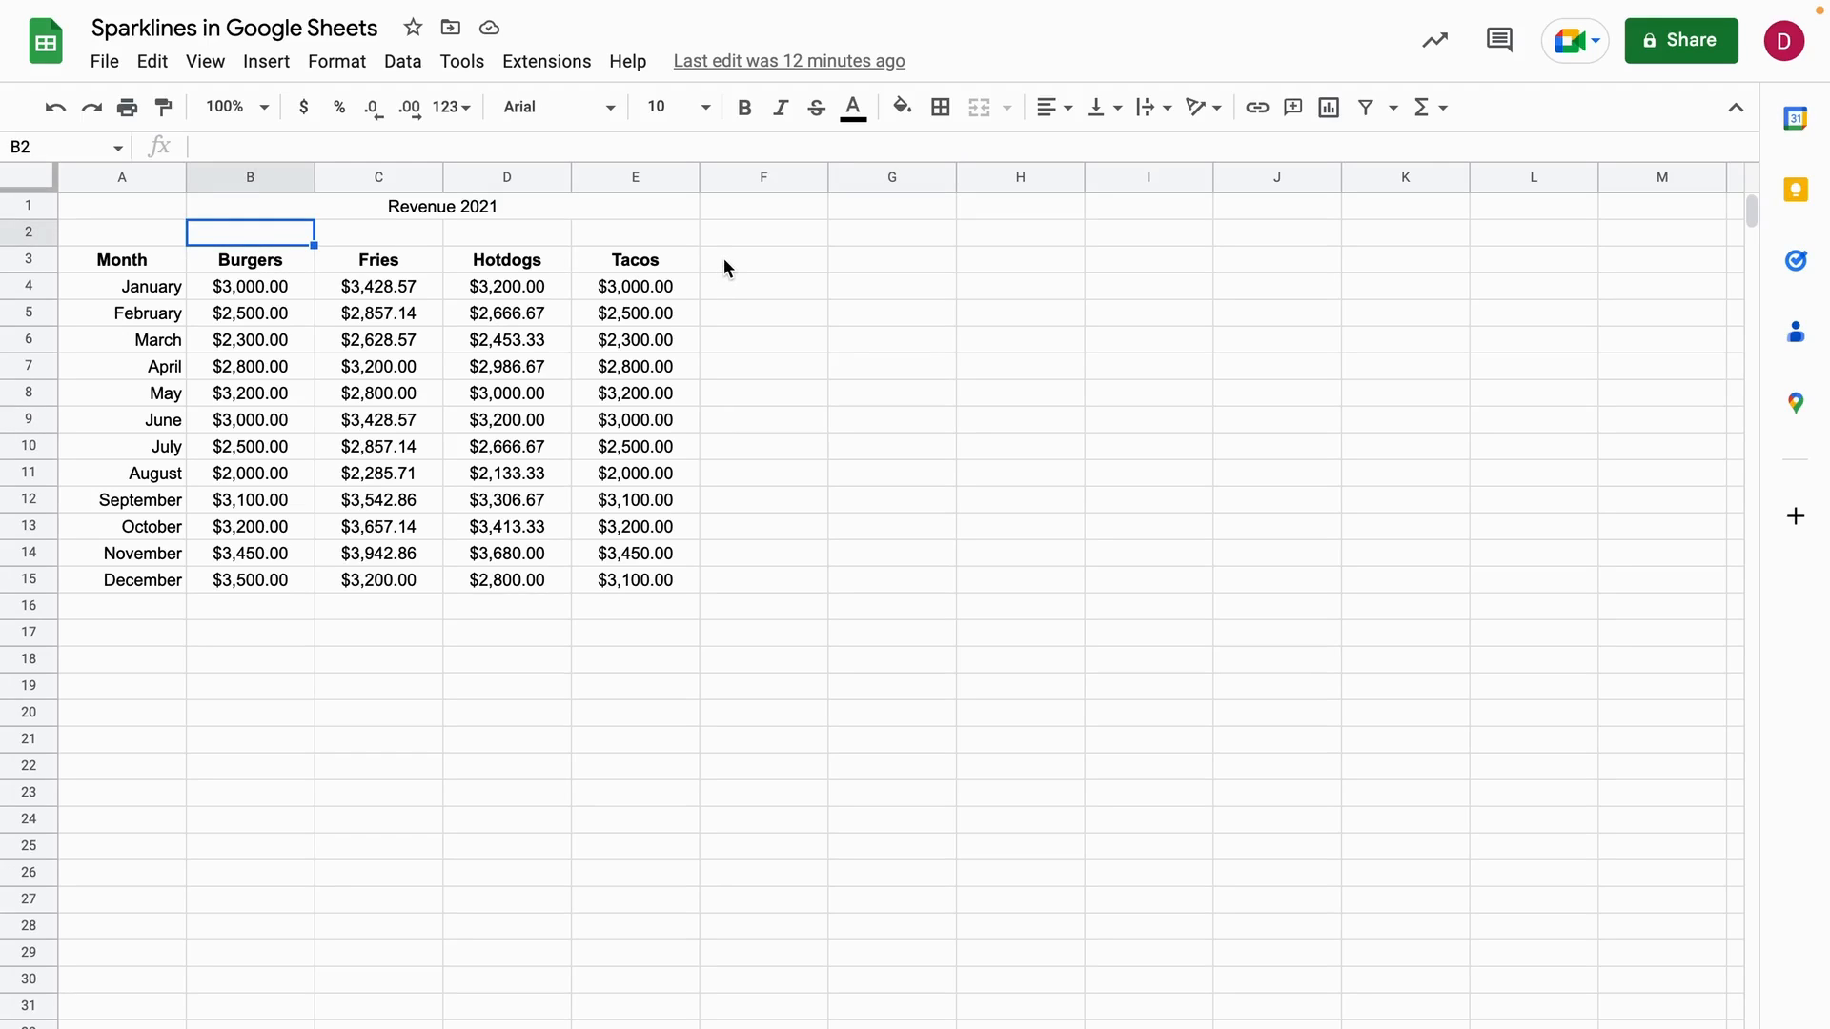
type("=")
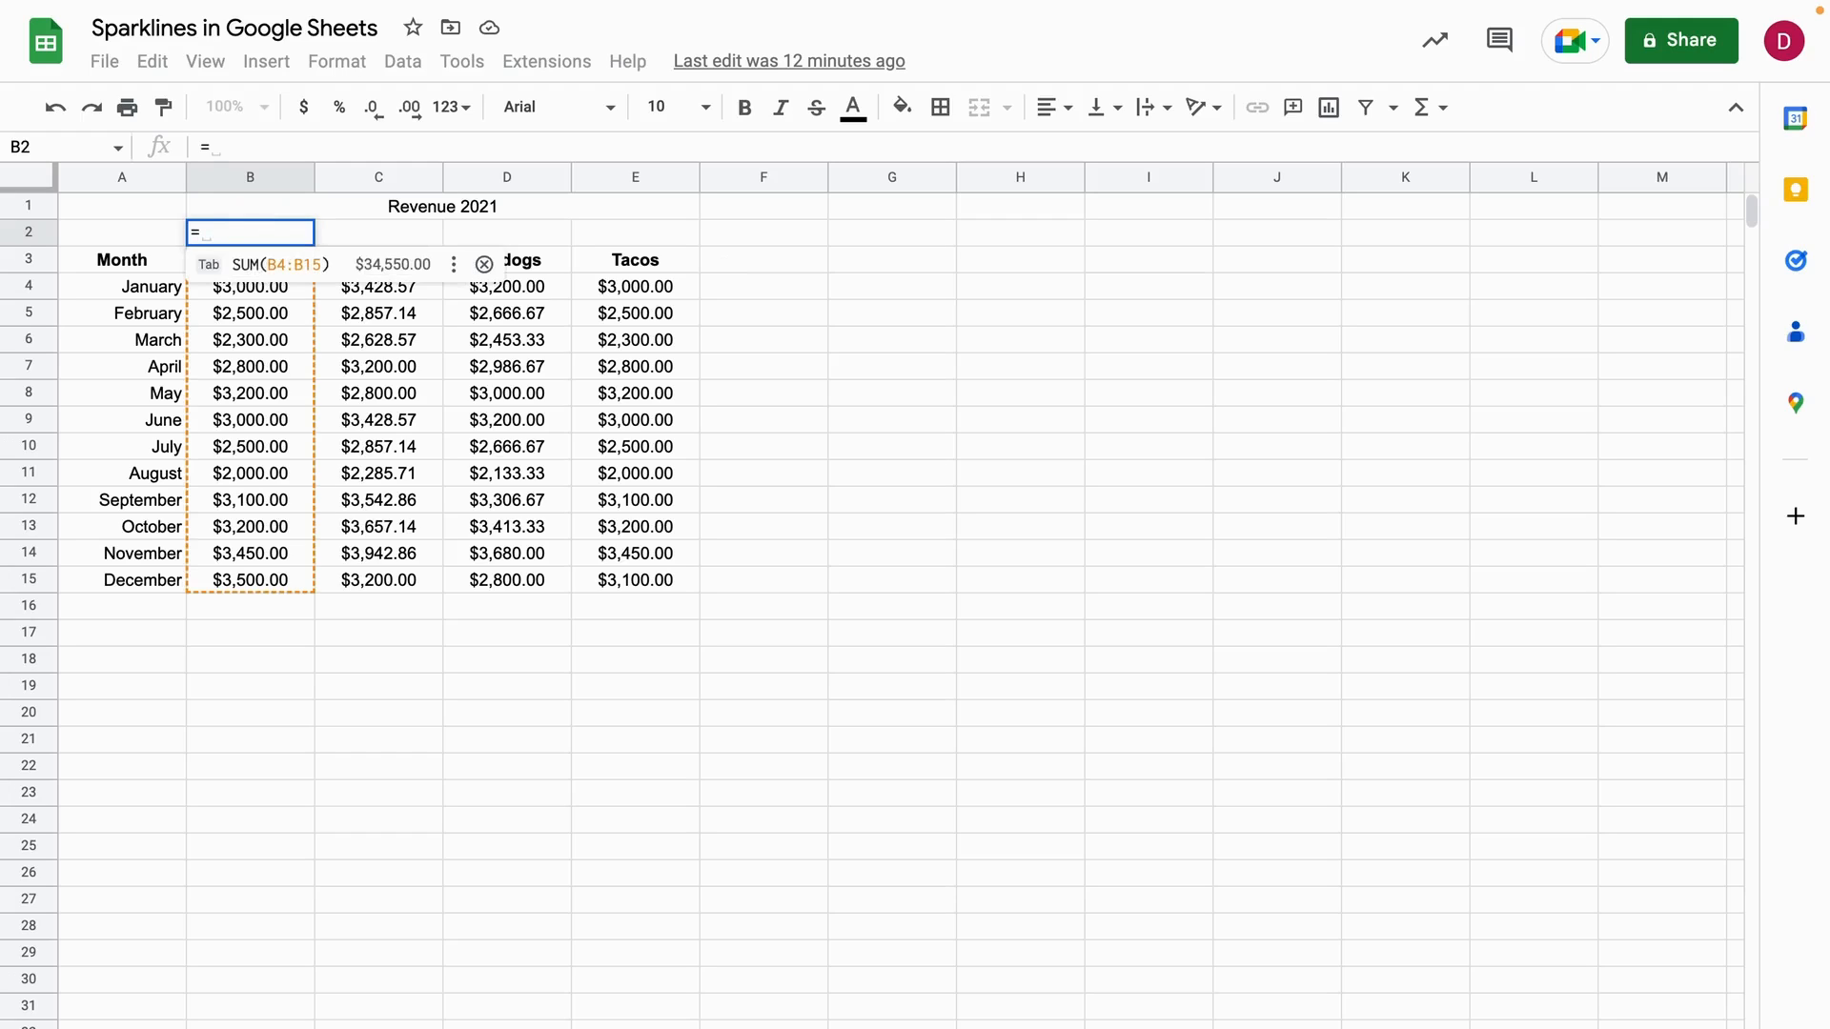
type("SPARKLINE")
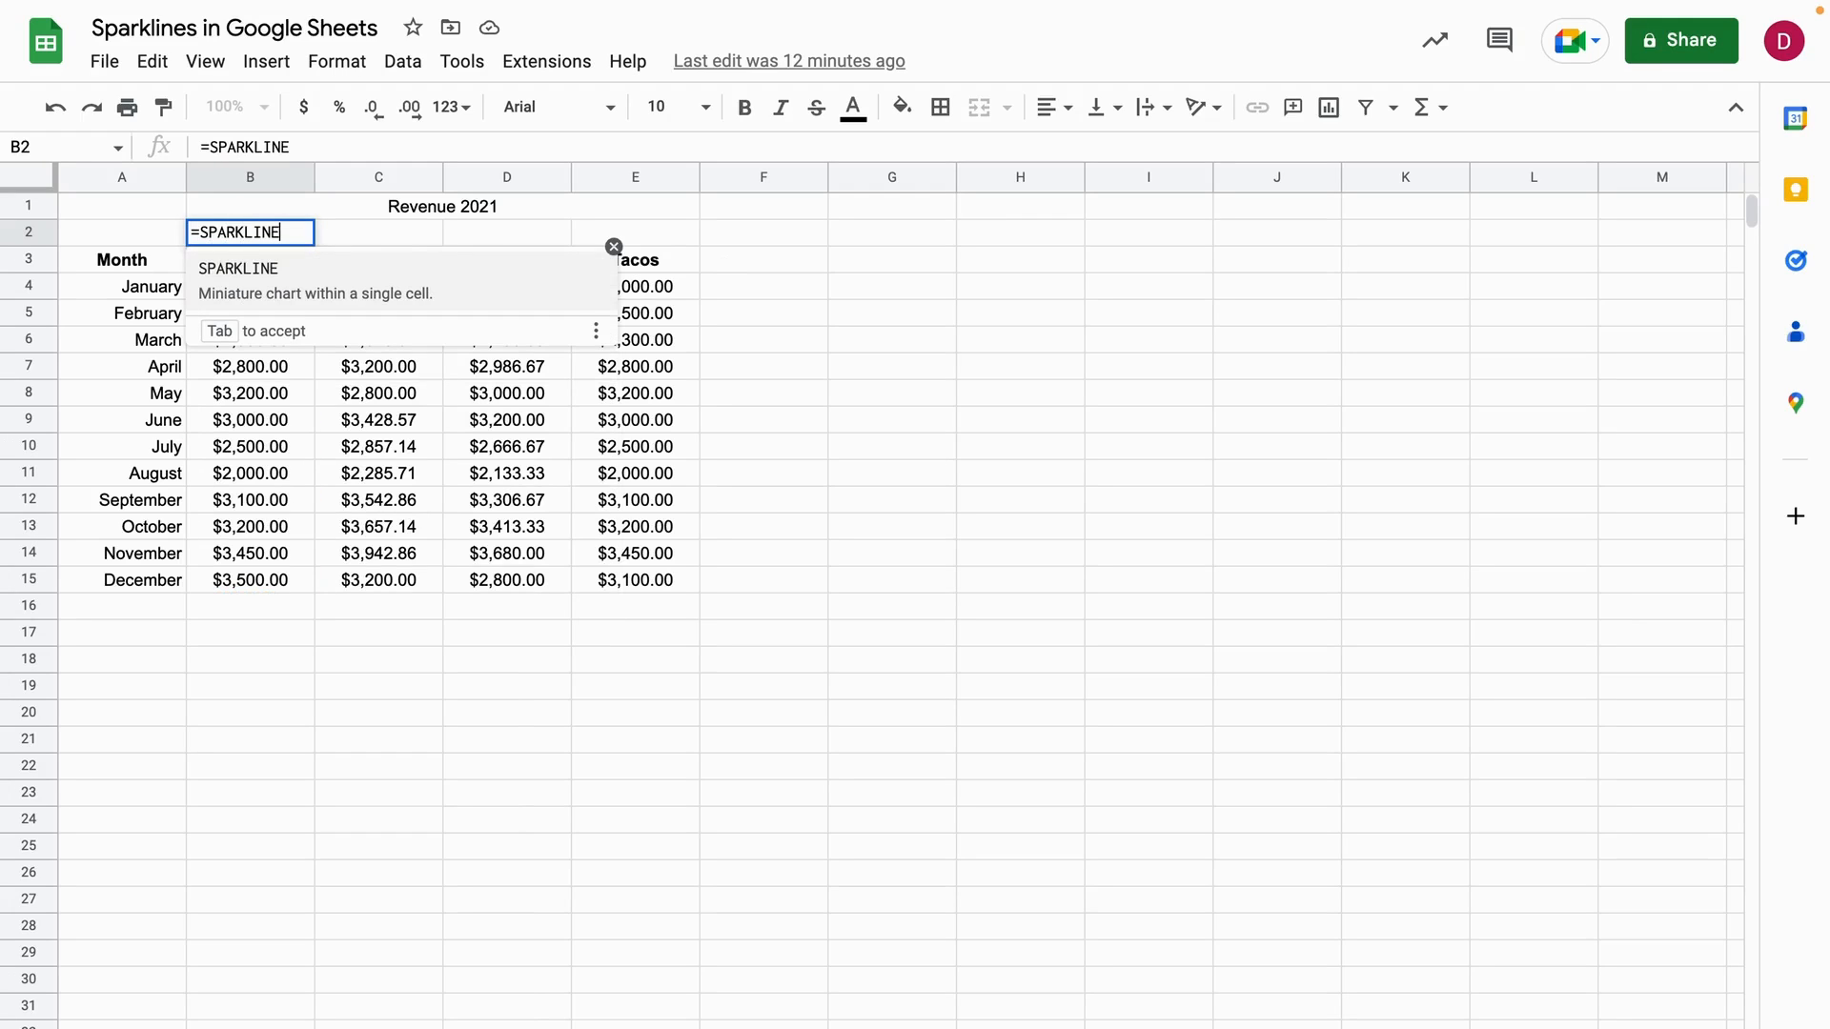
type("(")
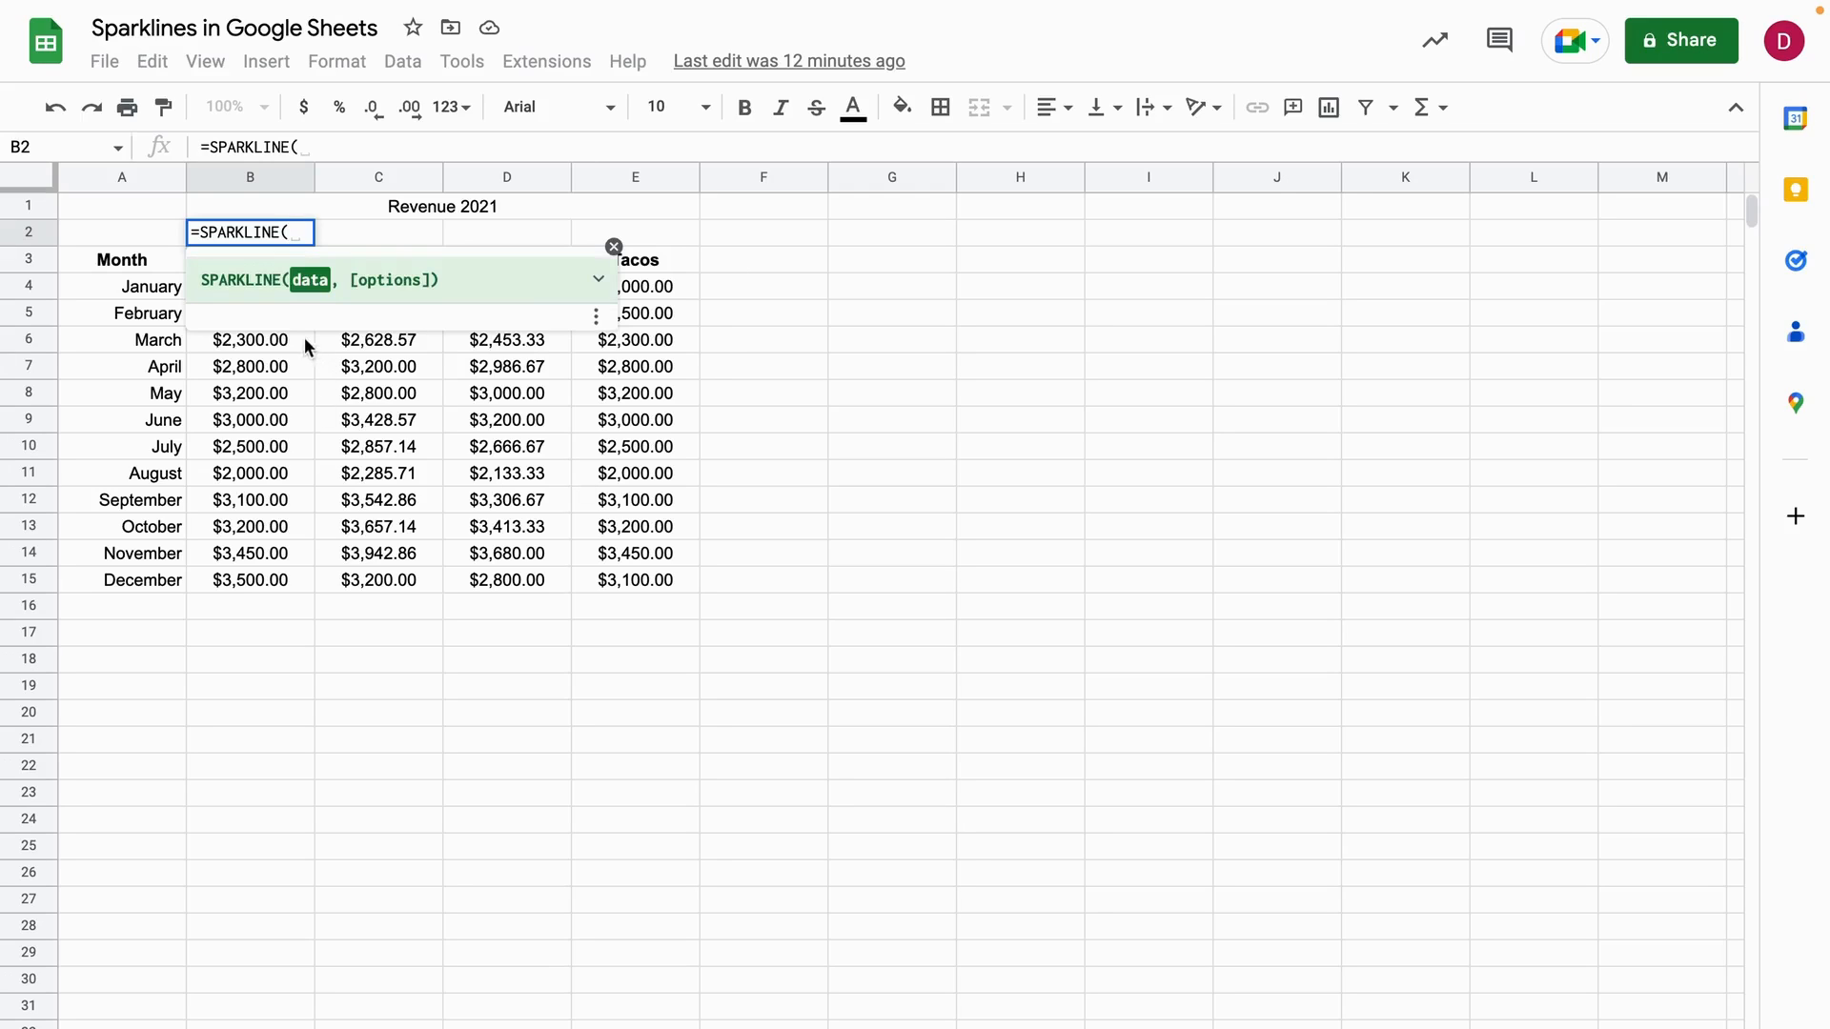
type("B")
key("BackSpace")
type("B4:")
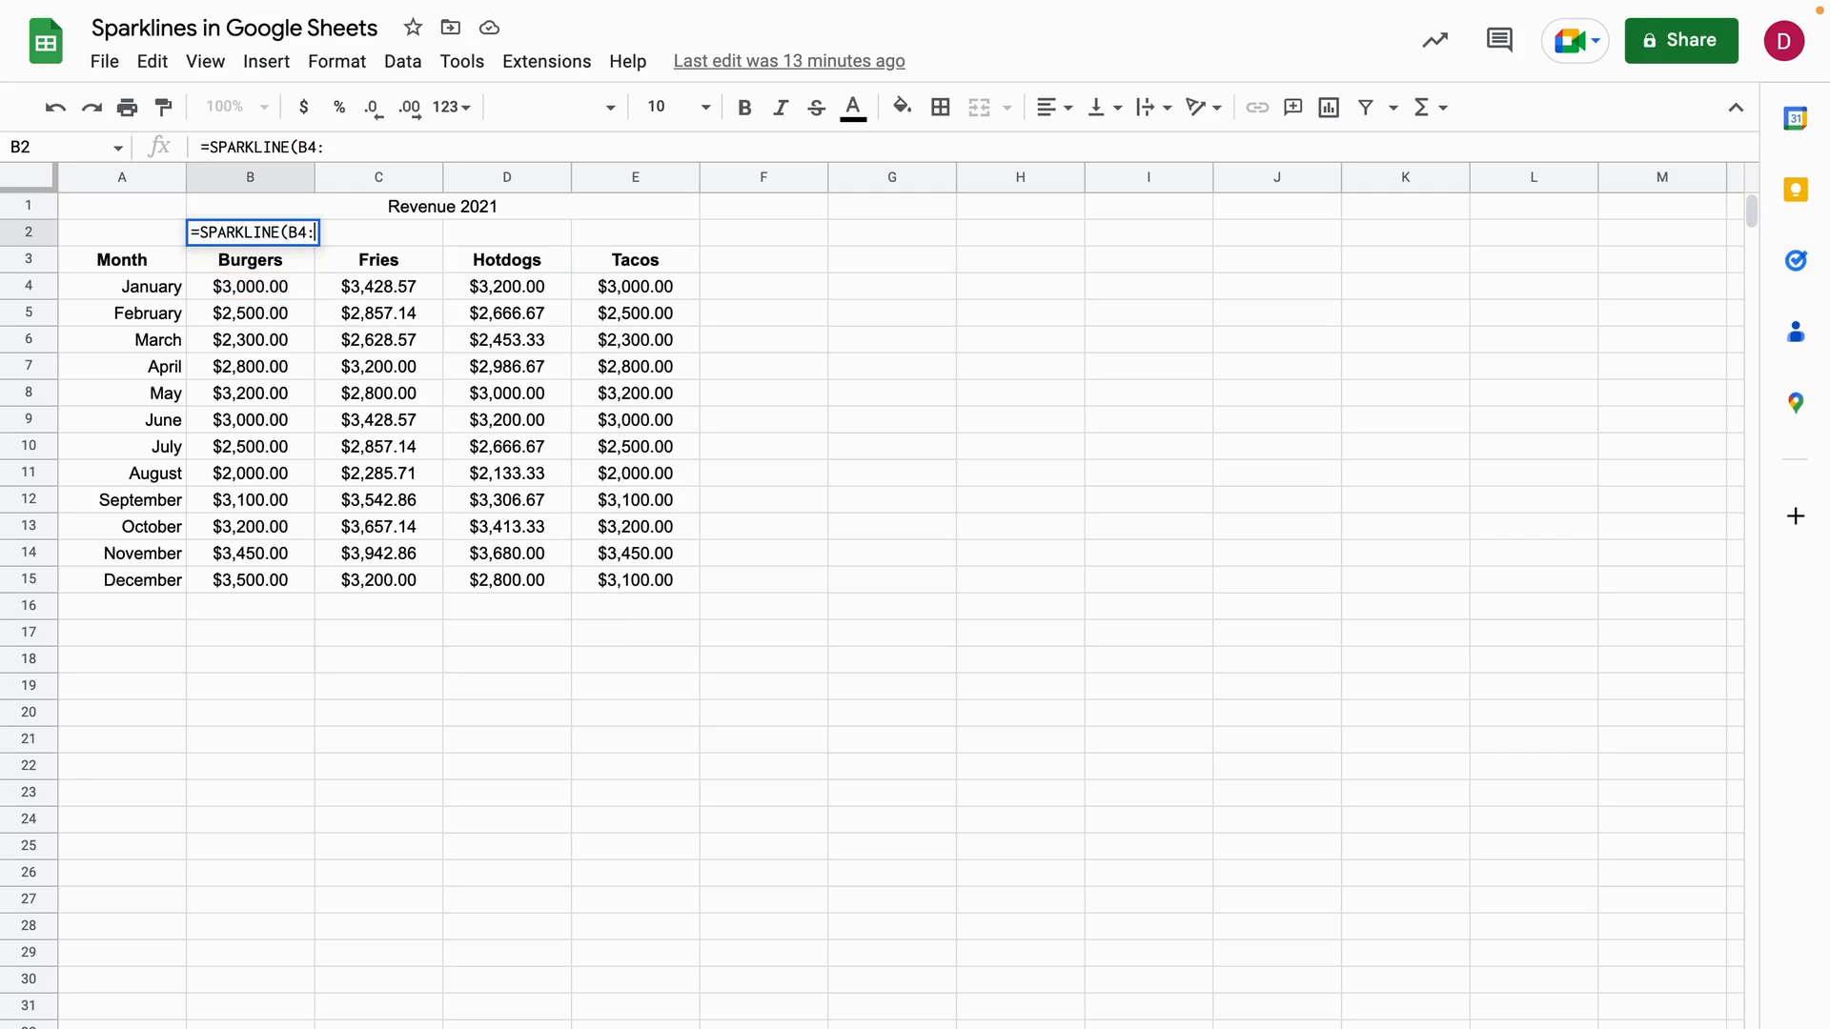
type("B15")
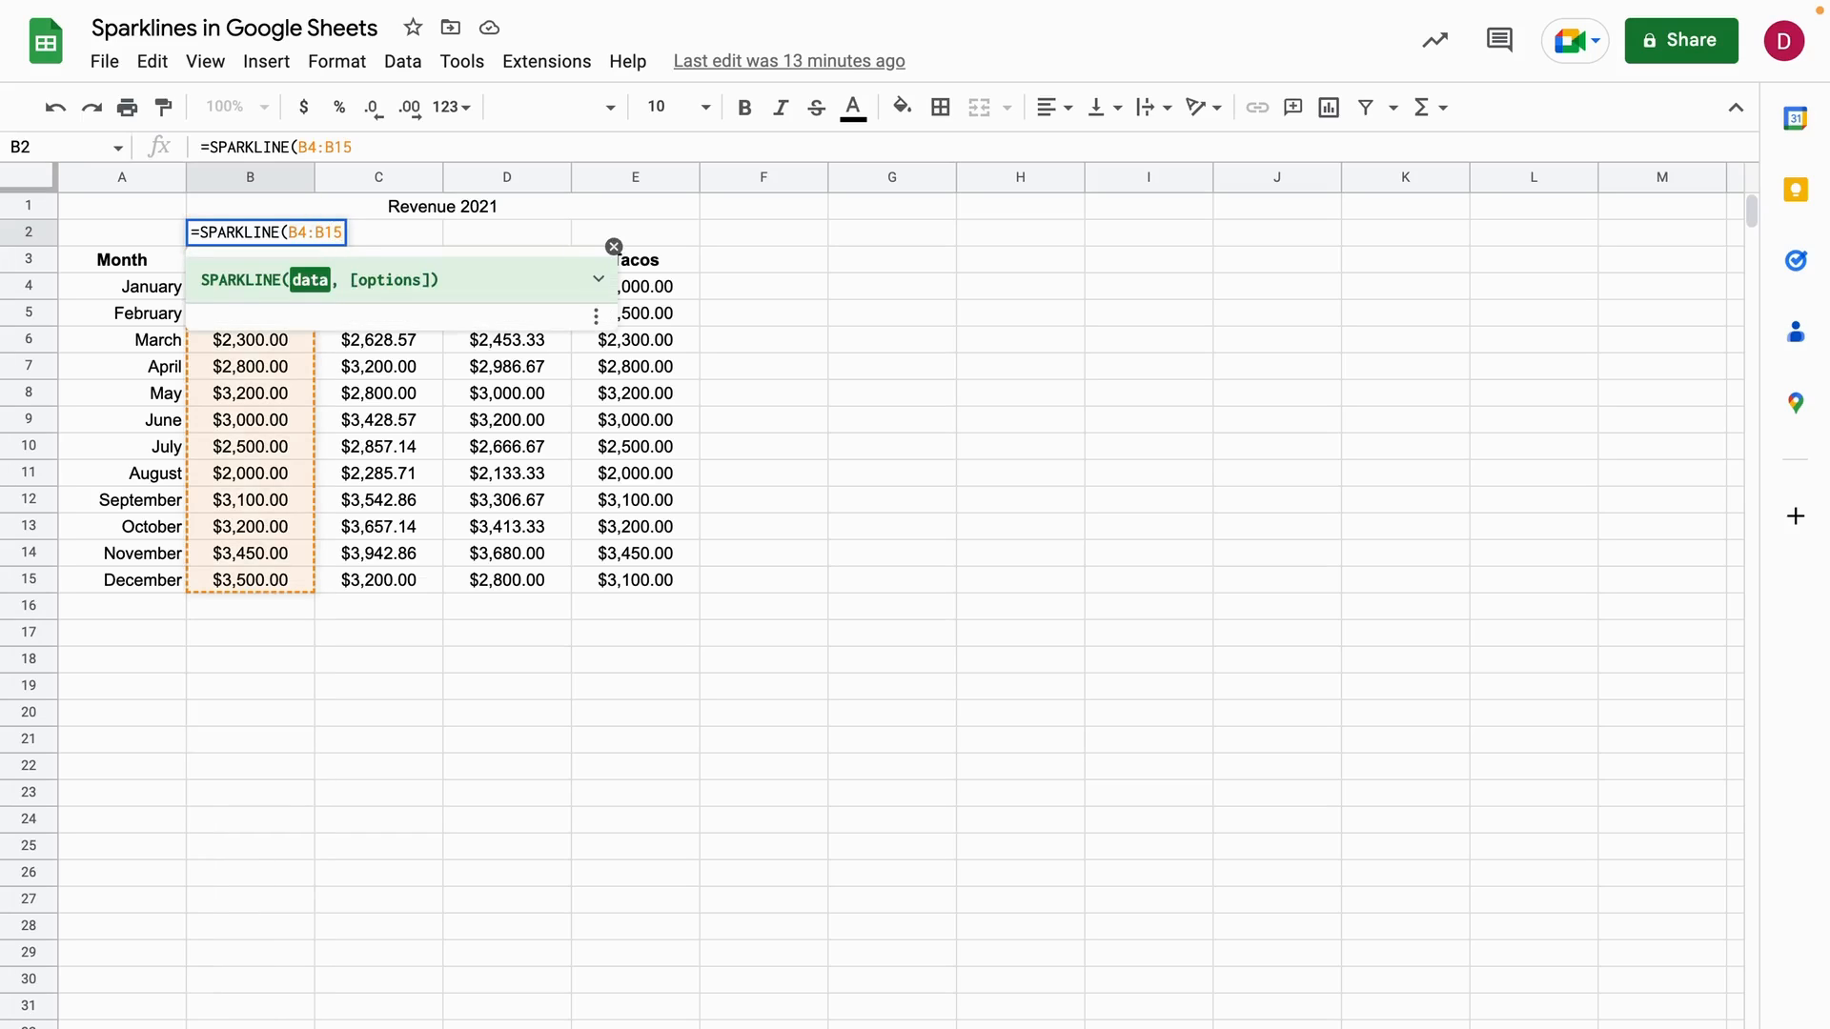
- Complete the Burgers sparkline formula in B2 with the option {"color","red"}
type(",")
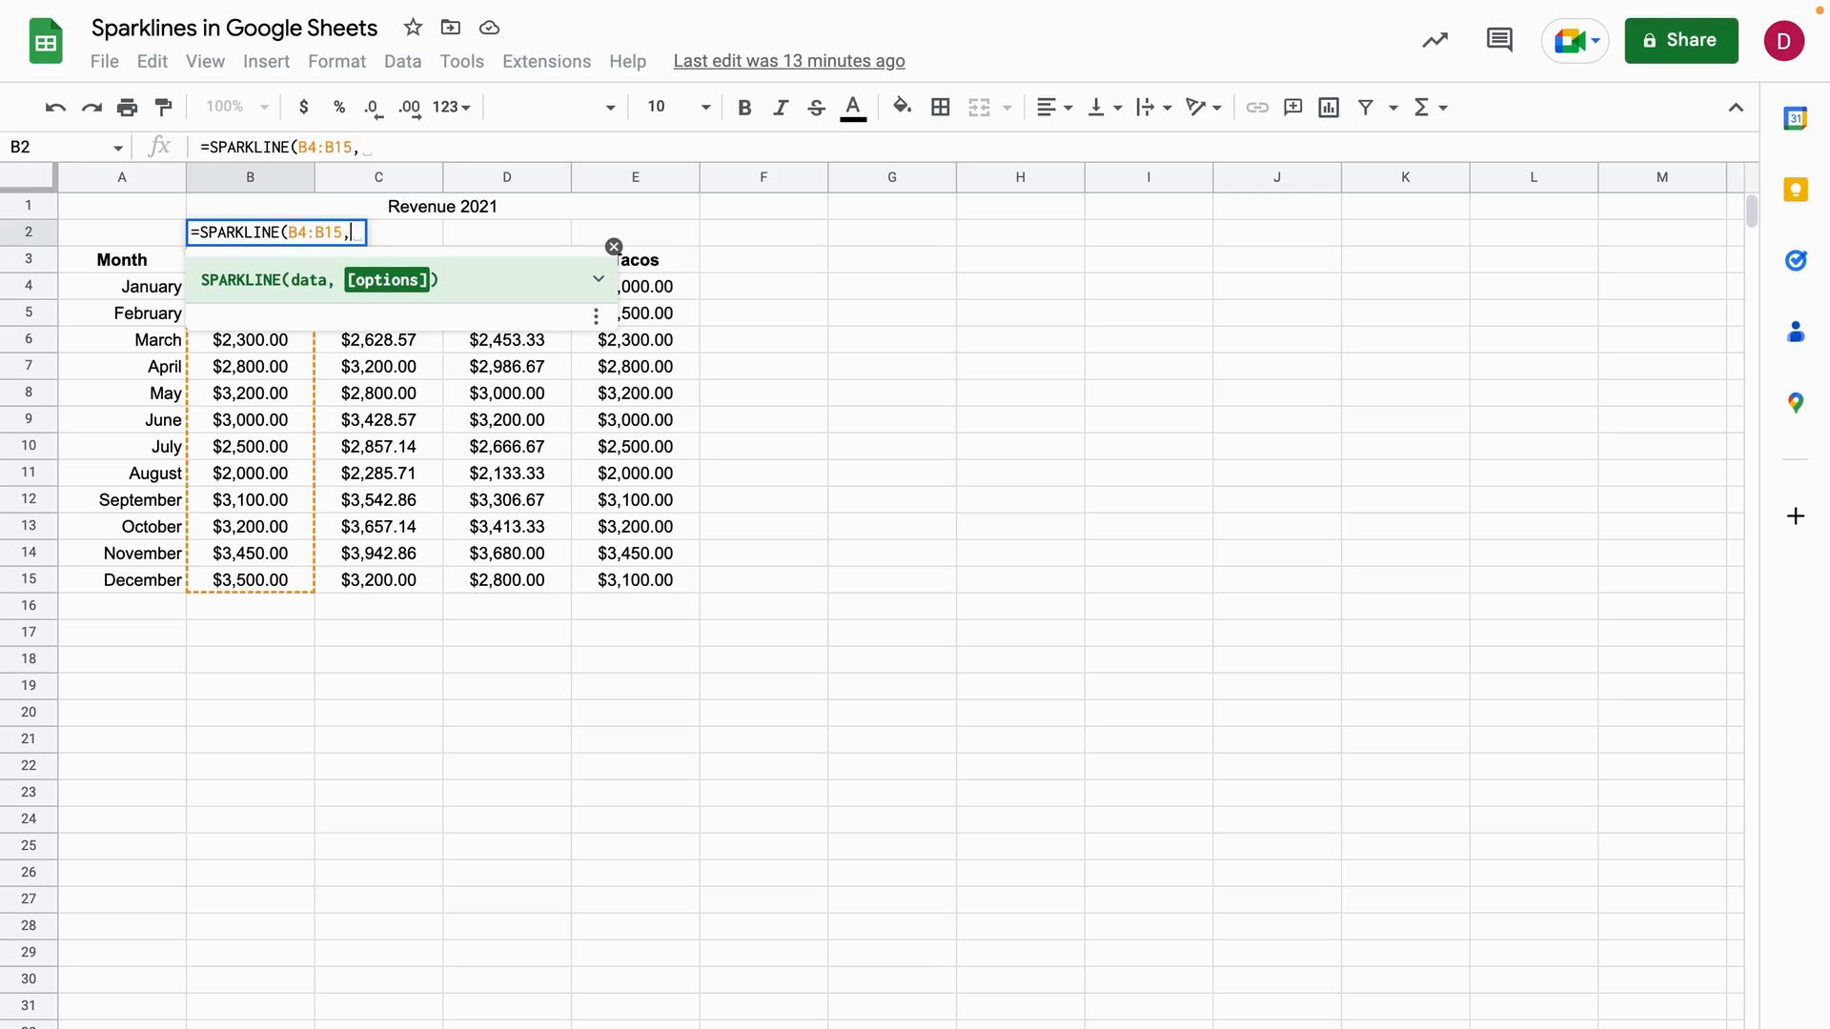
type("{}")
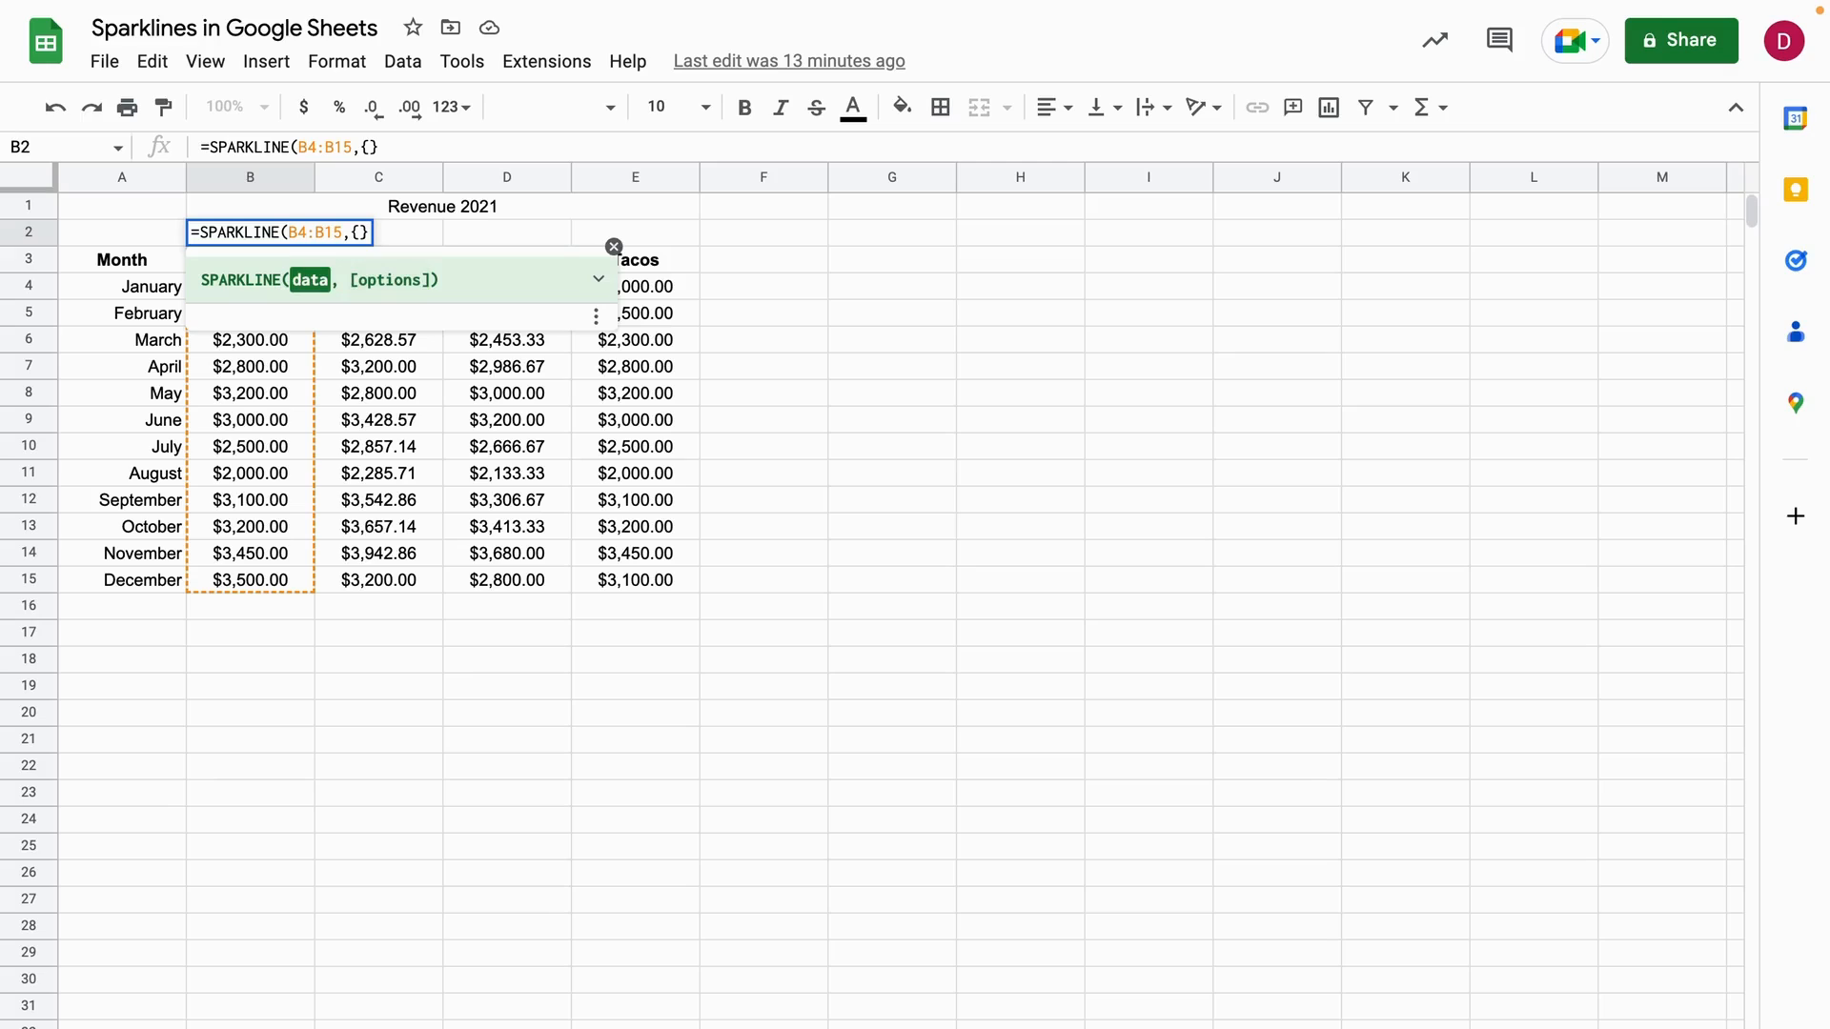
key("Left")
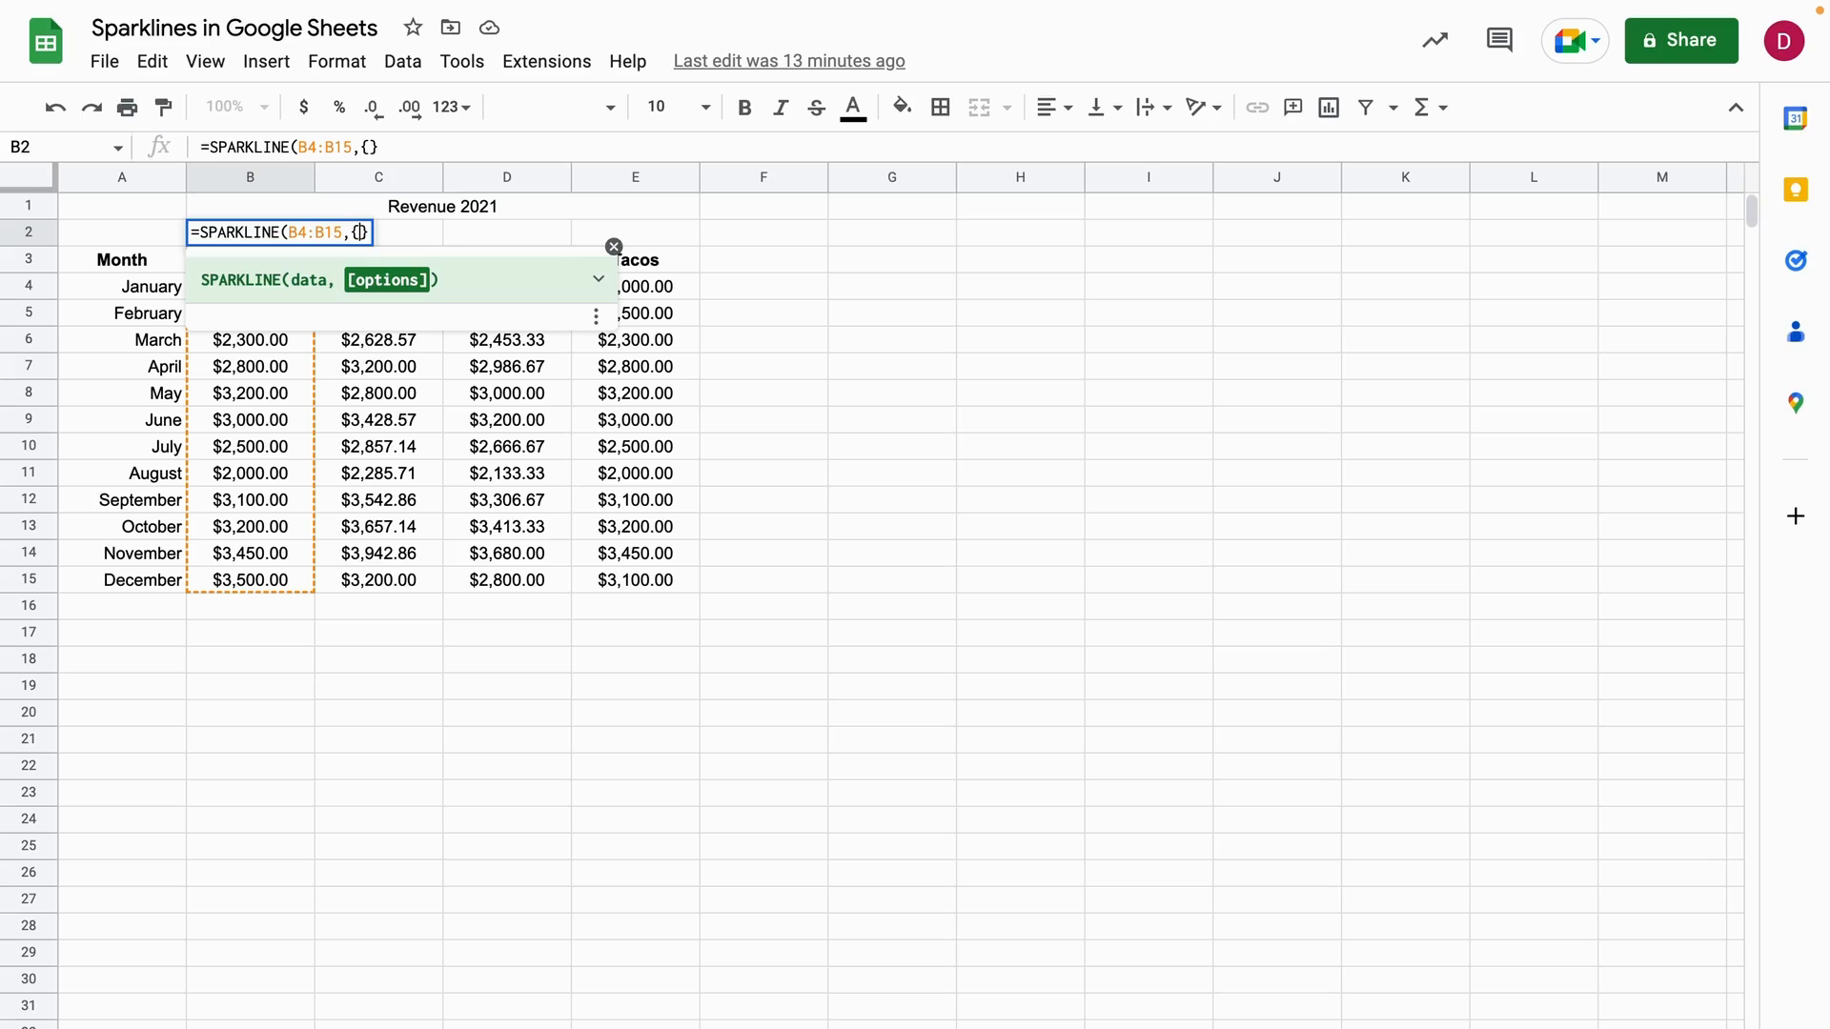
type("\"color\"")
type(",\"")
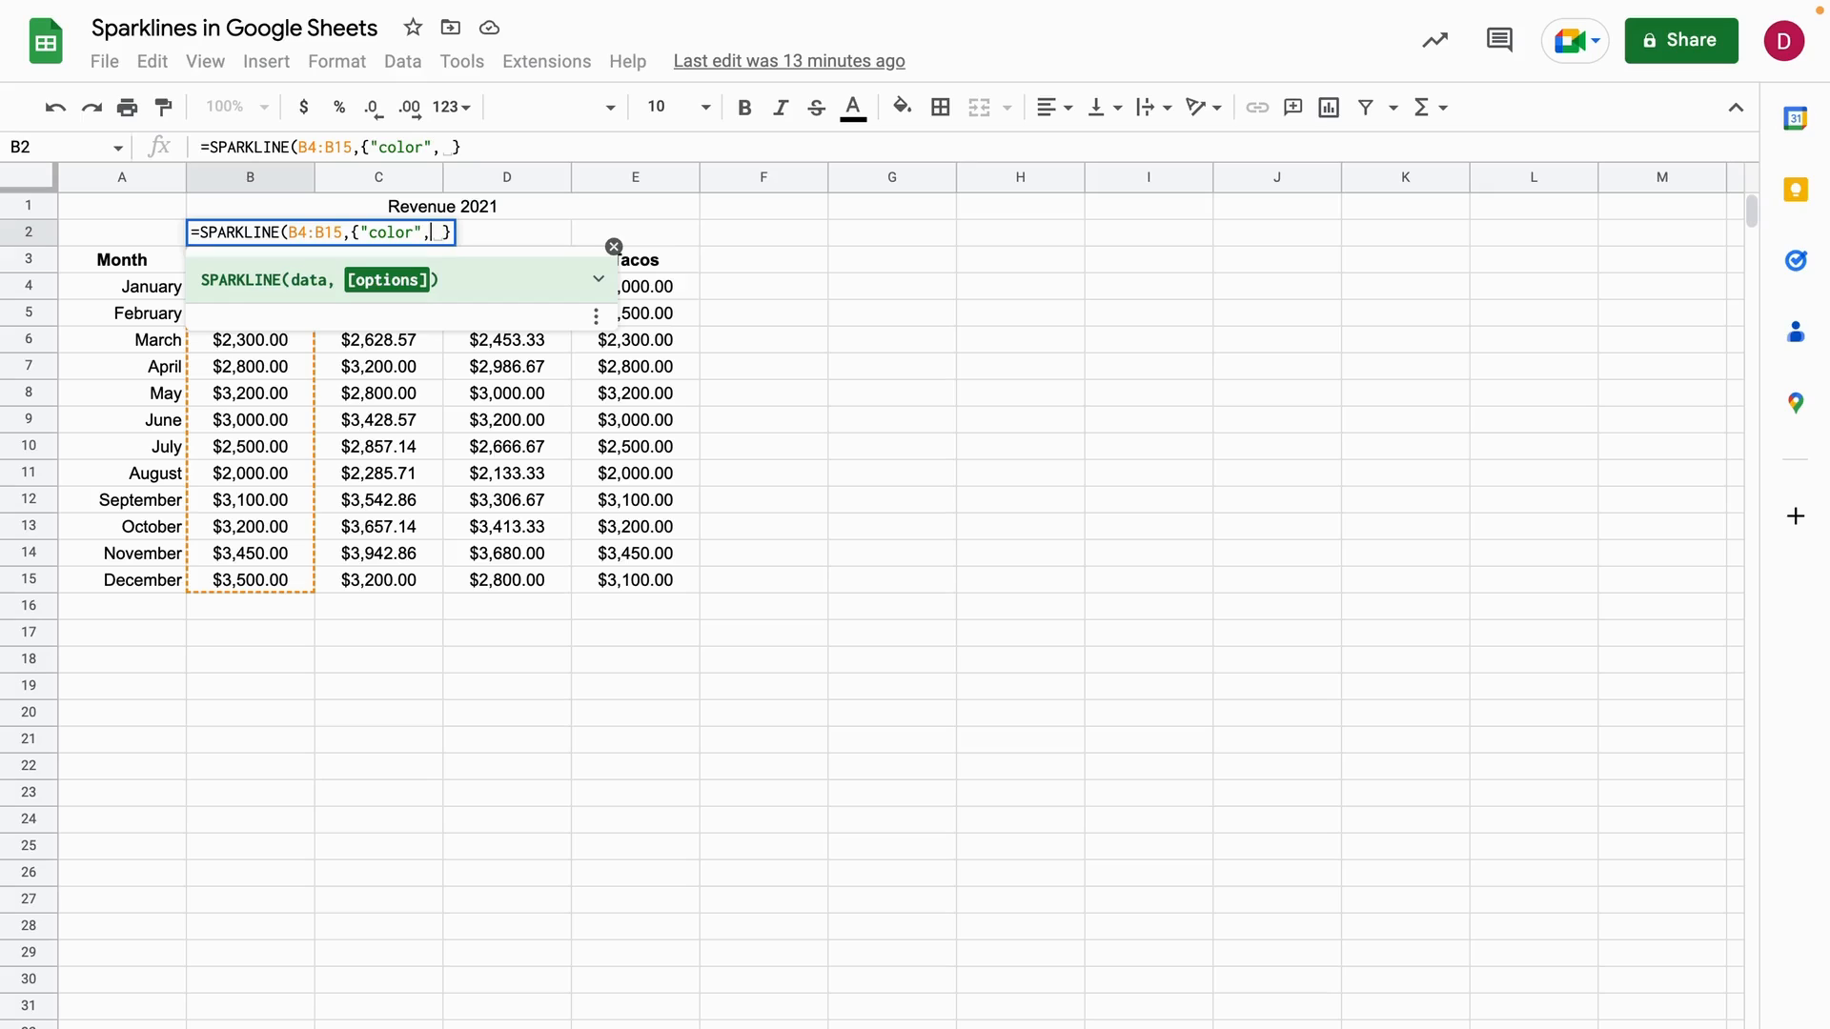
type("red")
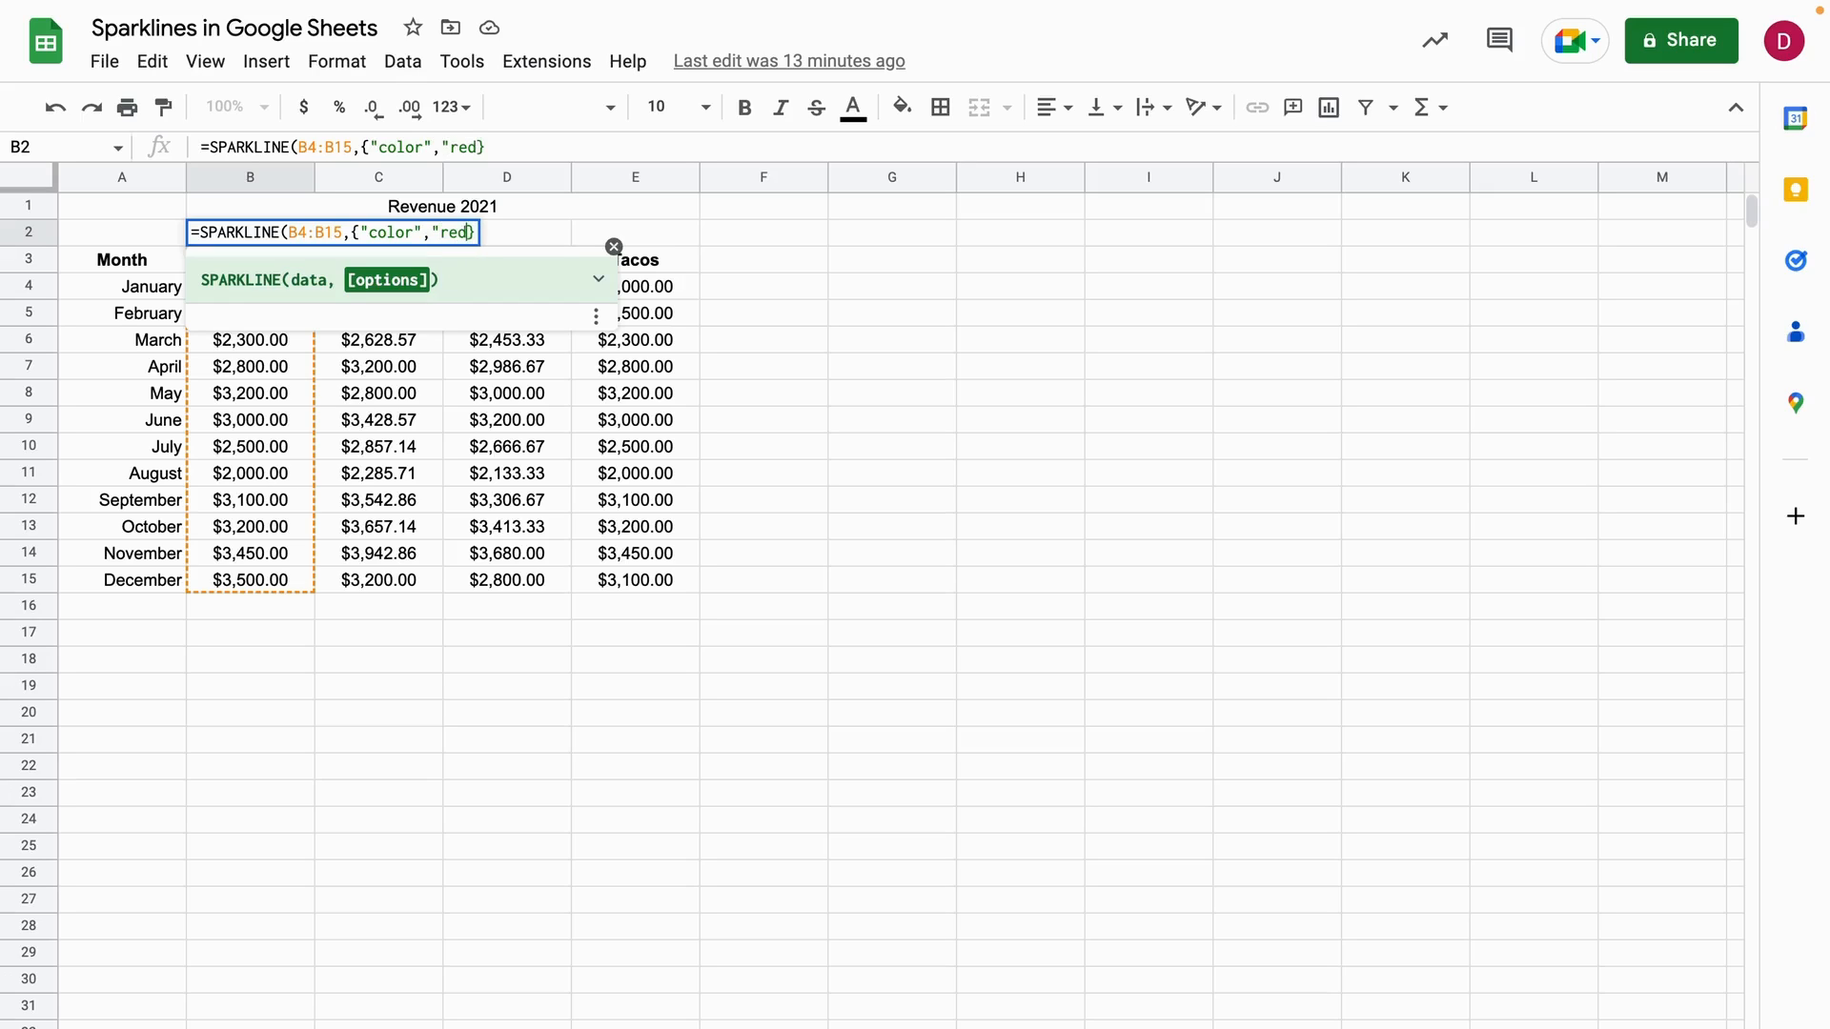
type("\"}")
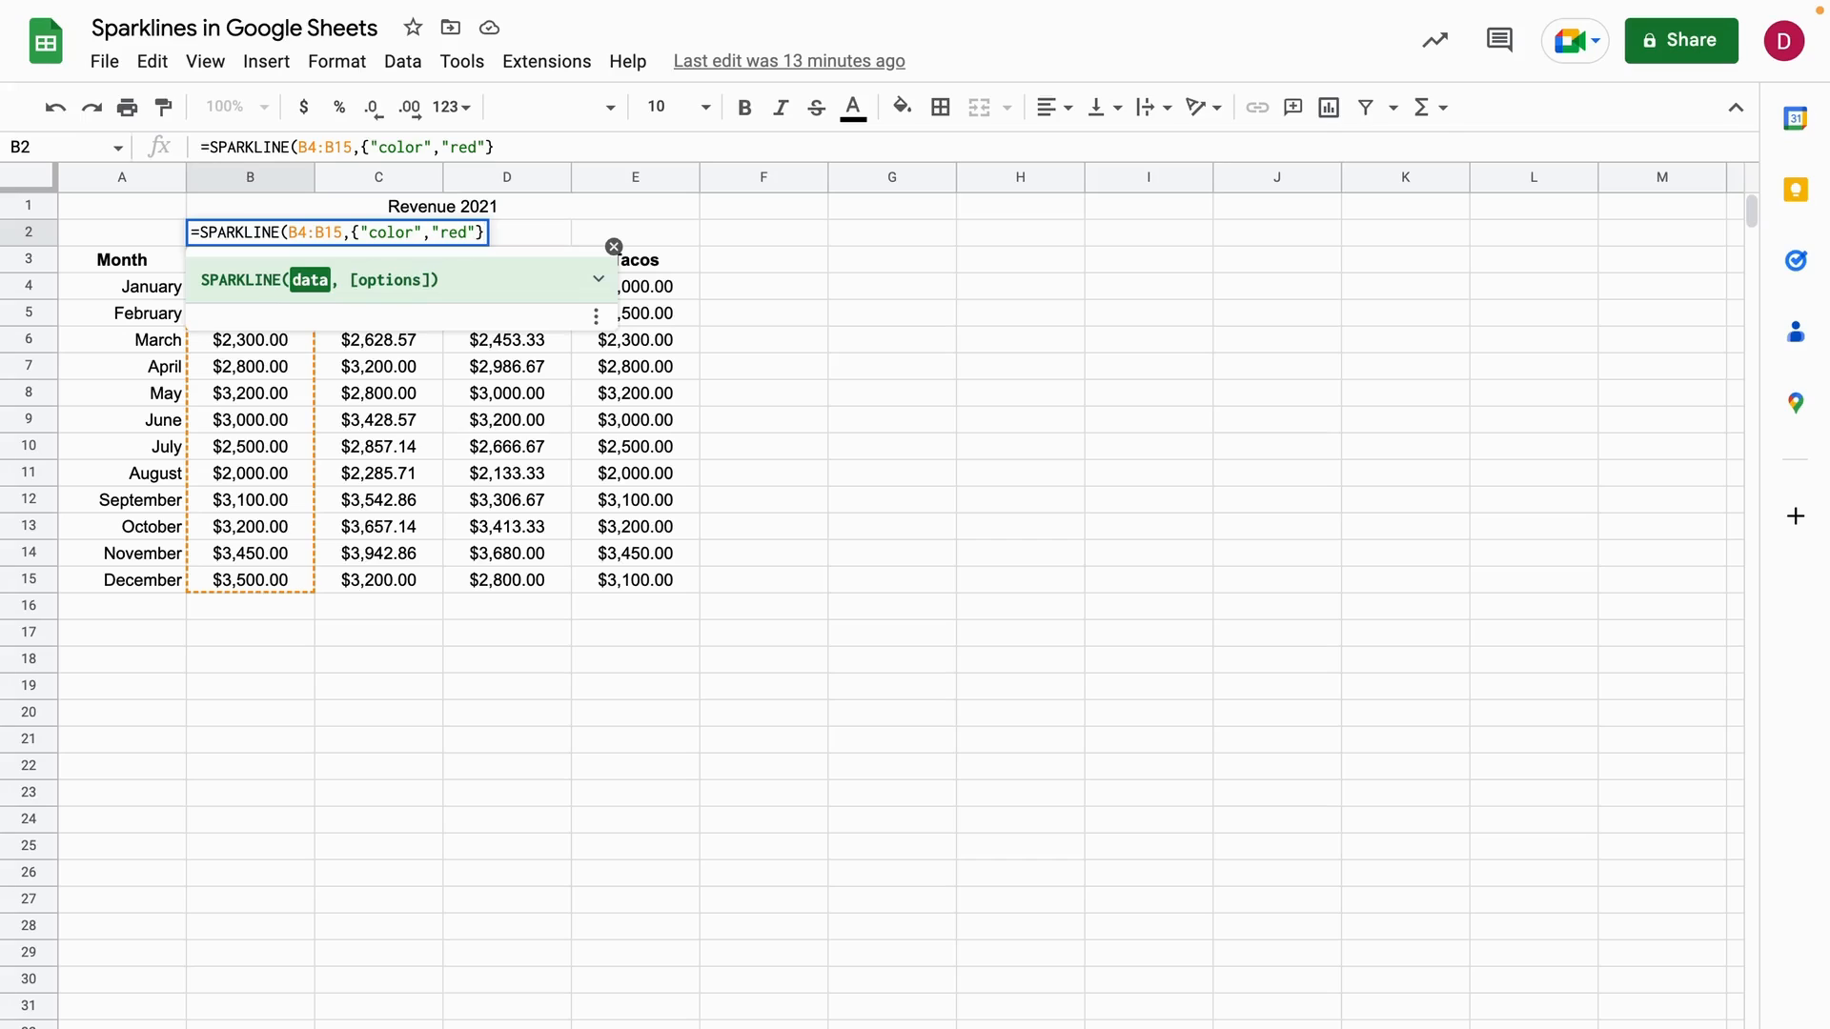
type(")")
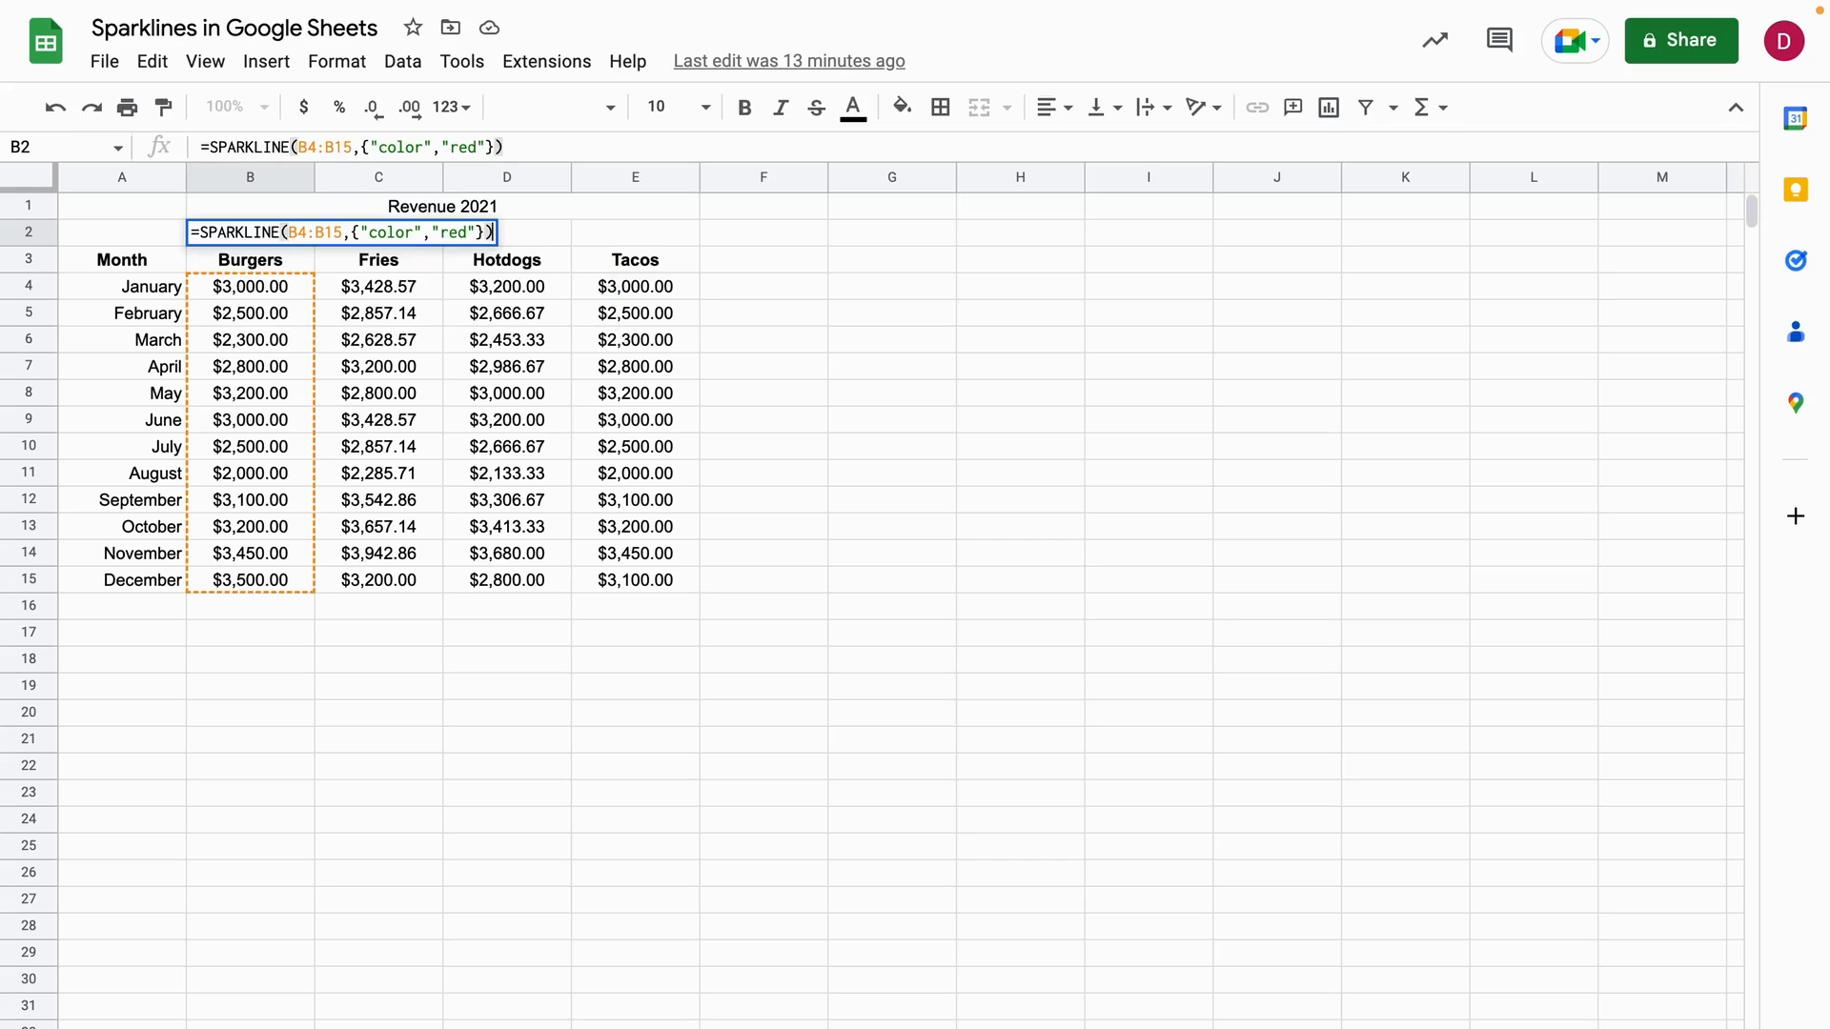
key("Return")
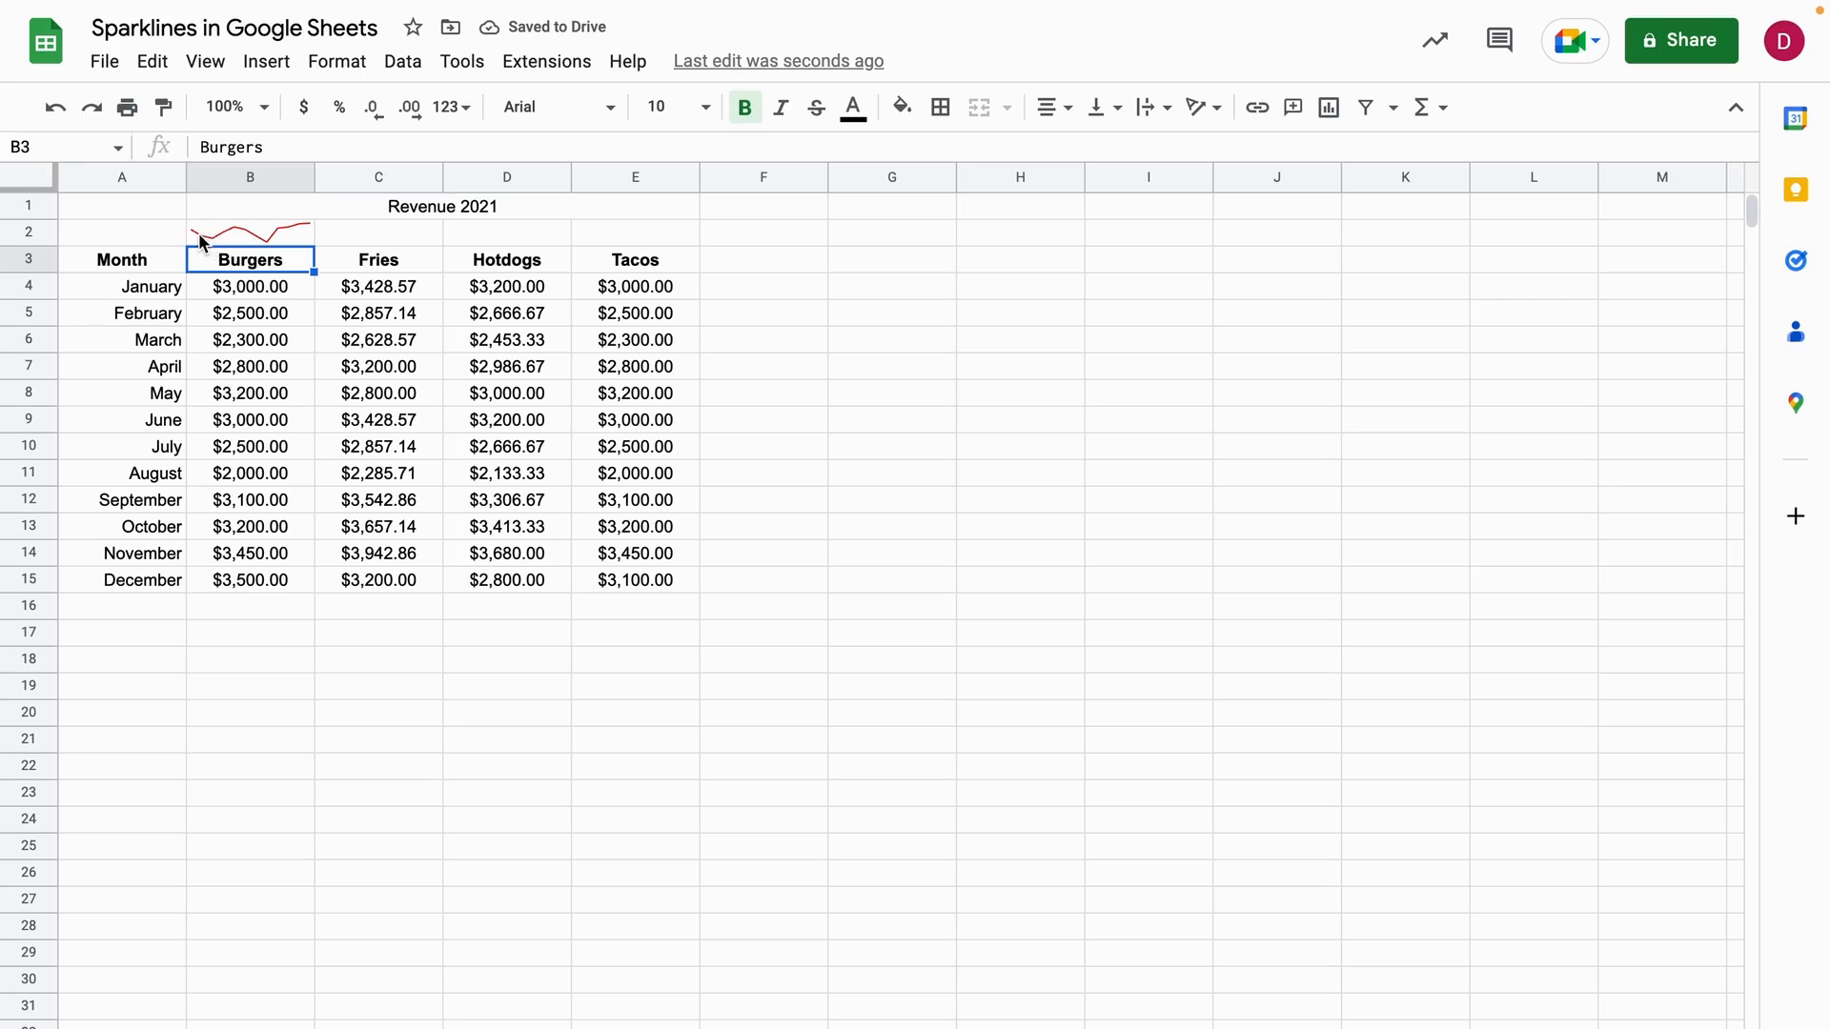
left_click(267, 235)
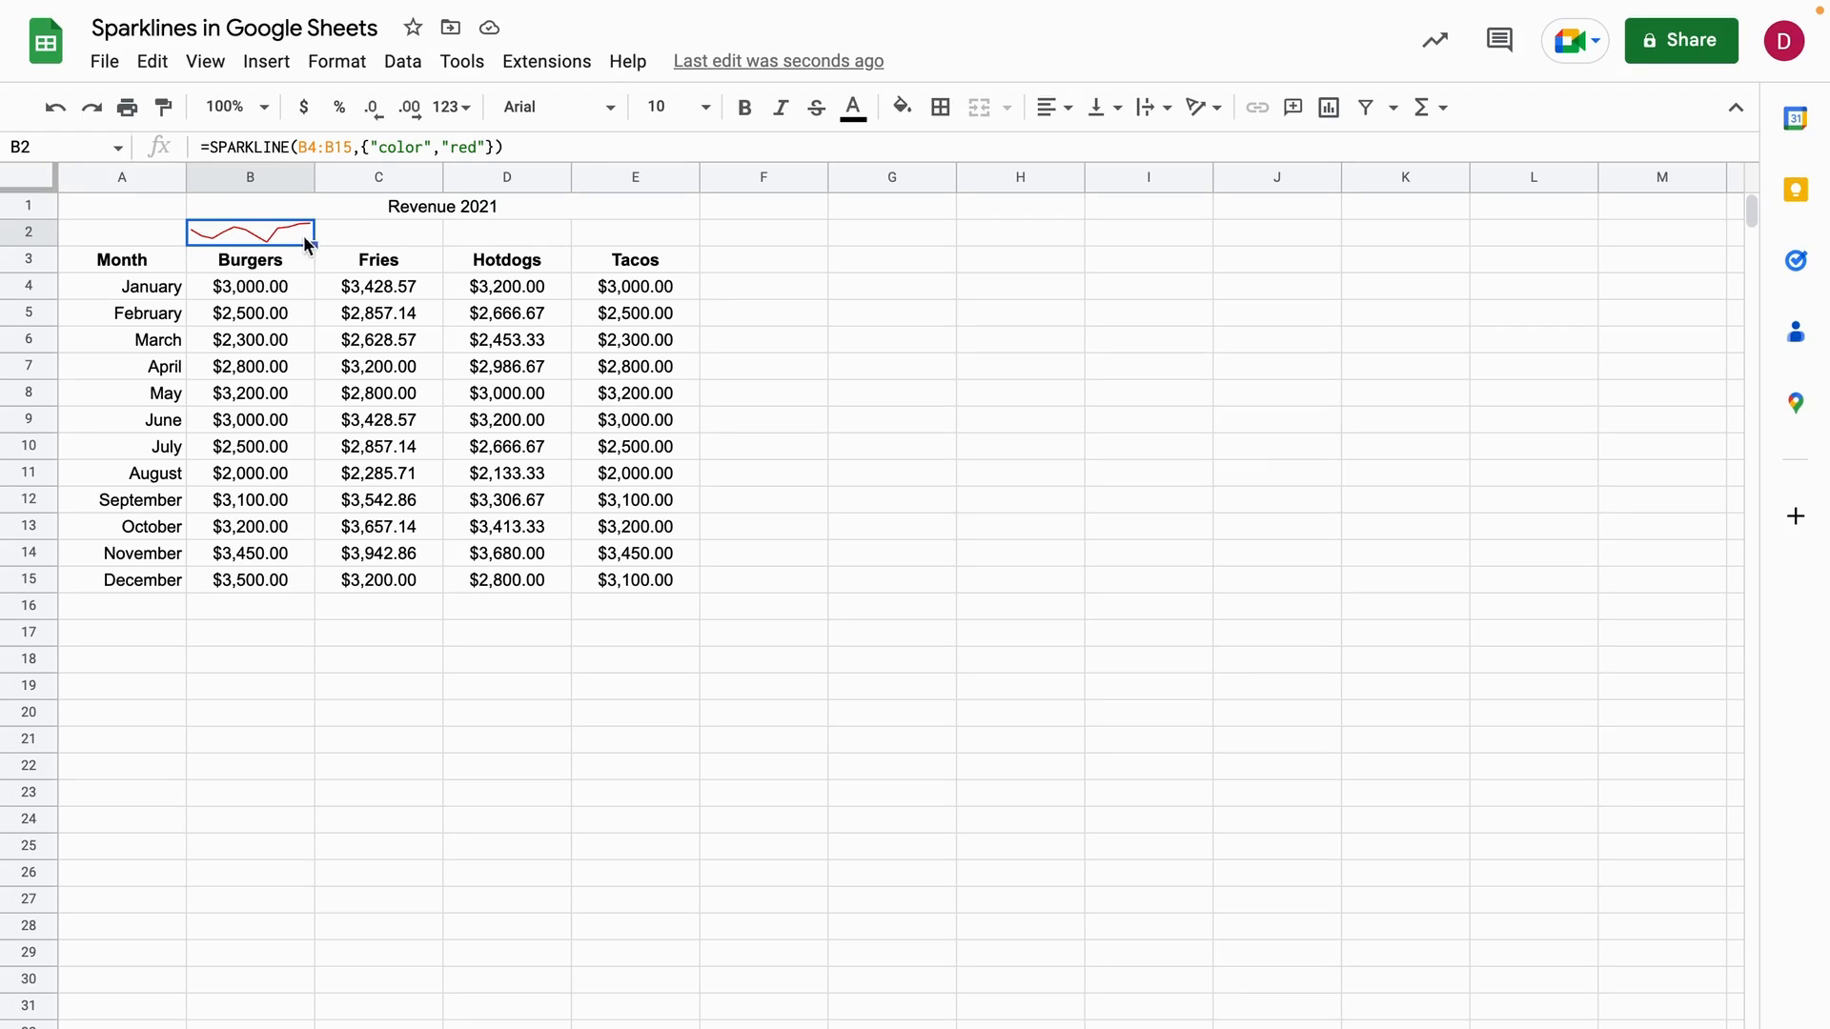
left_click(373, 233)
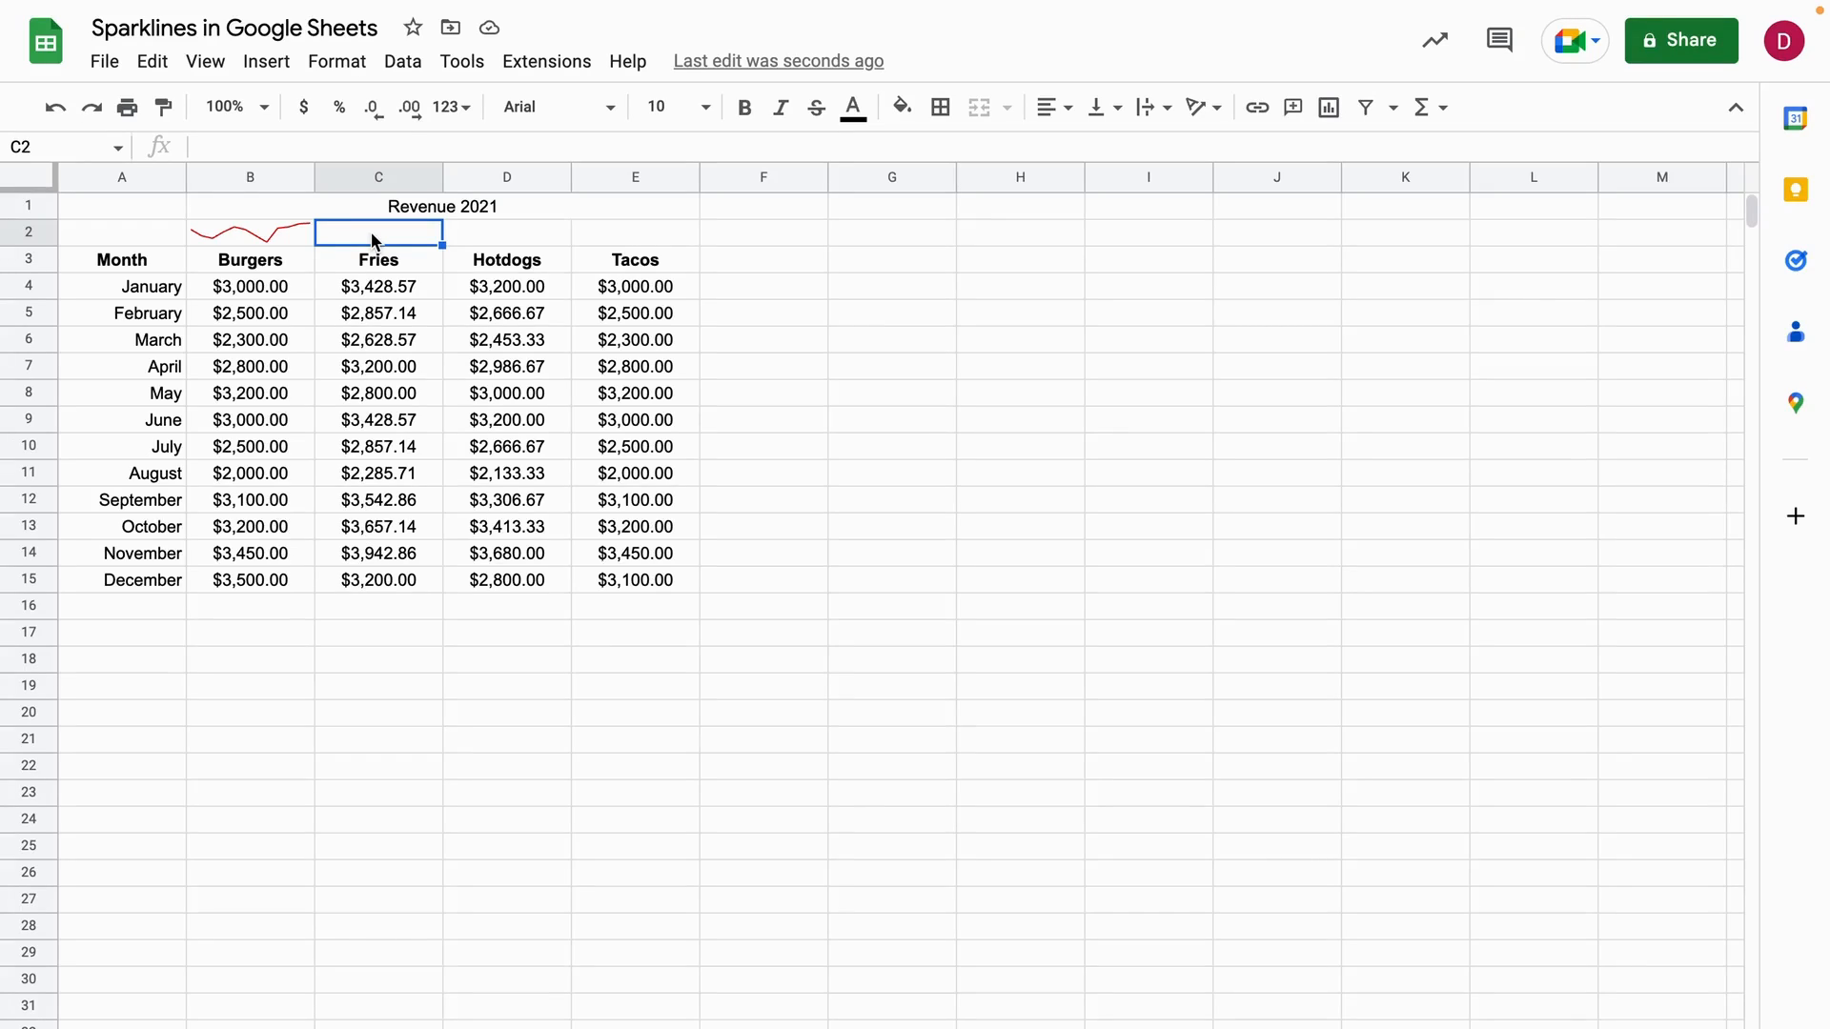
type("?")
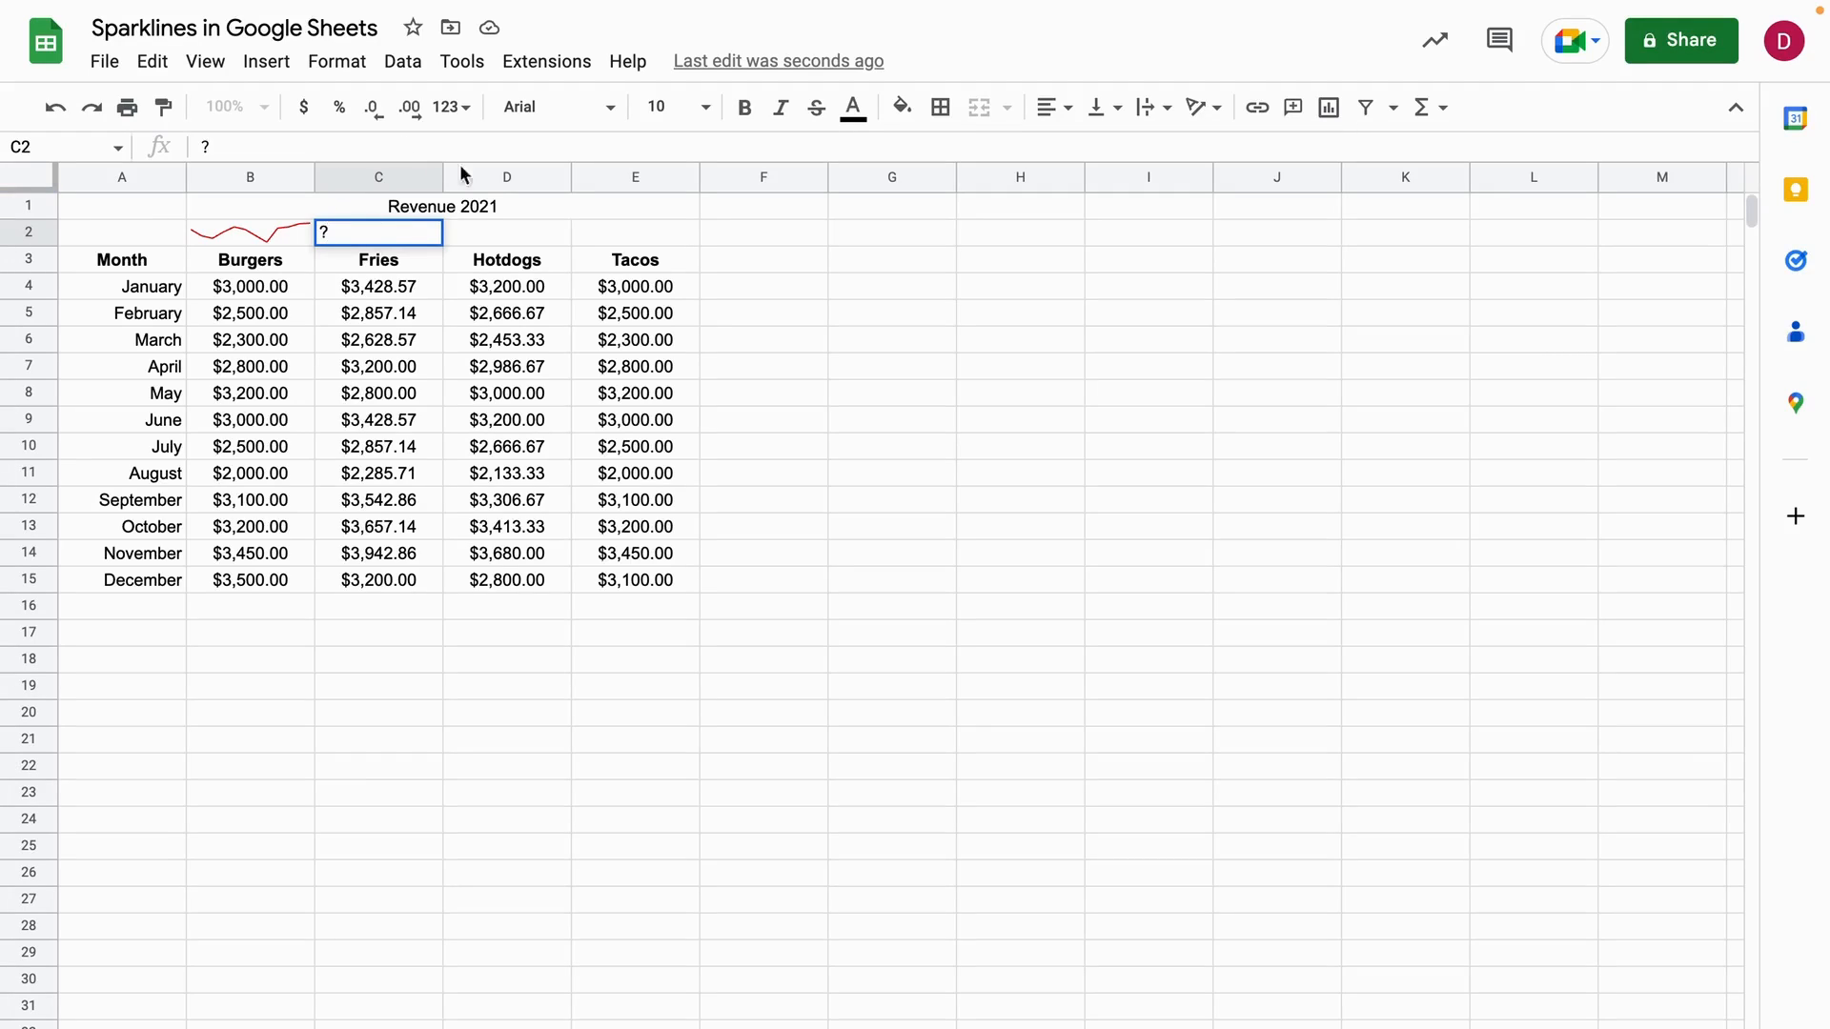
key("BackSpace")
key("Return")
left_click(537, 224)
left_click(409, 244)
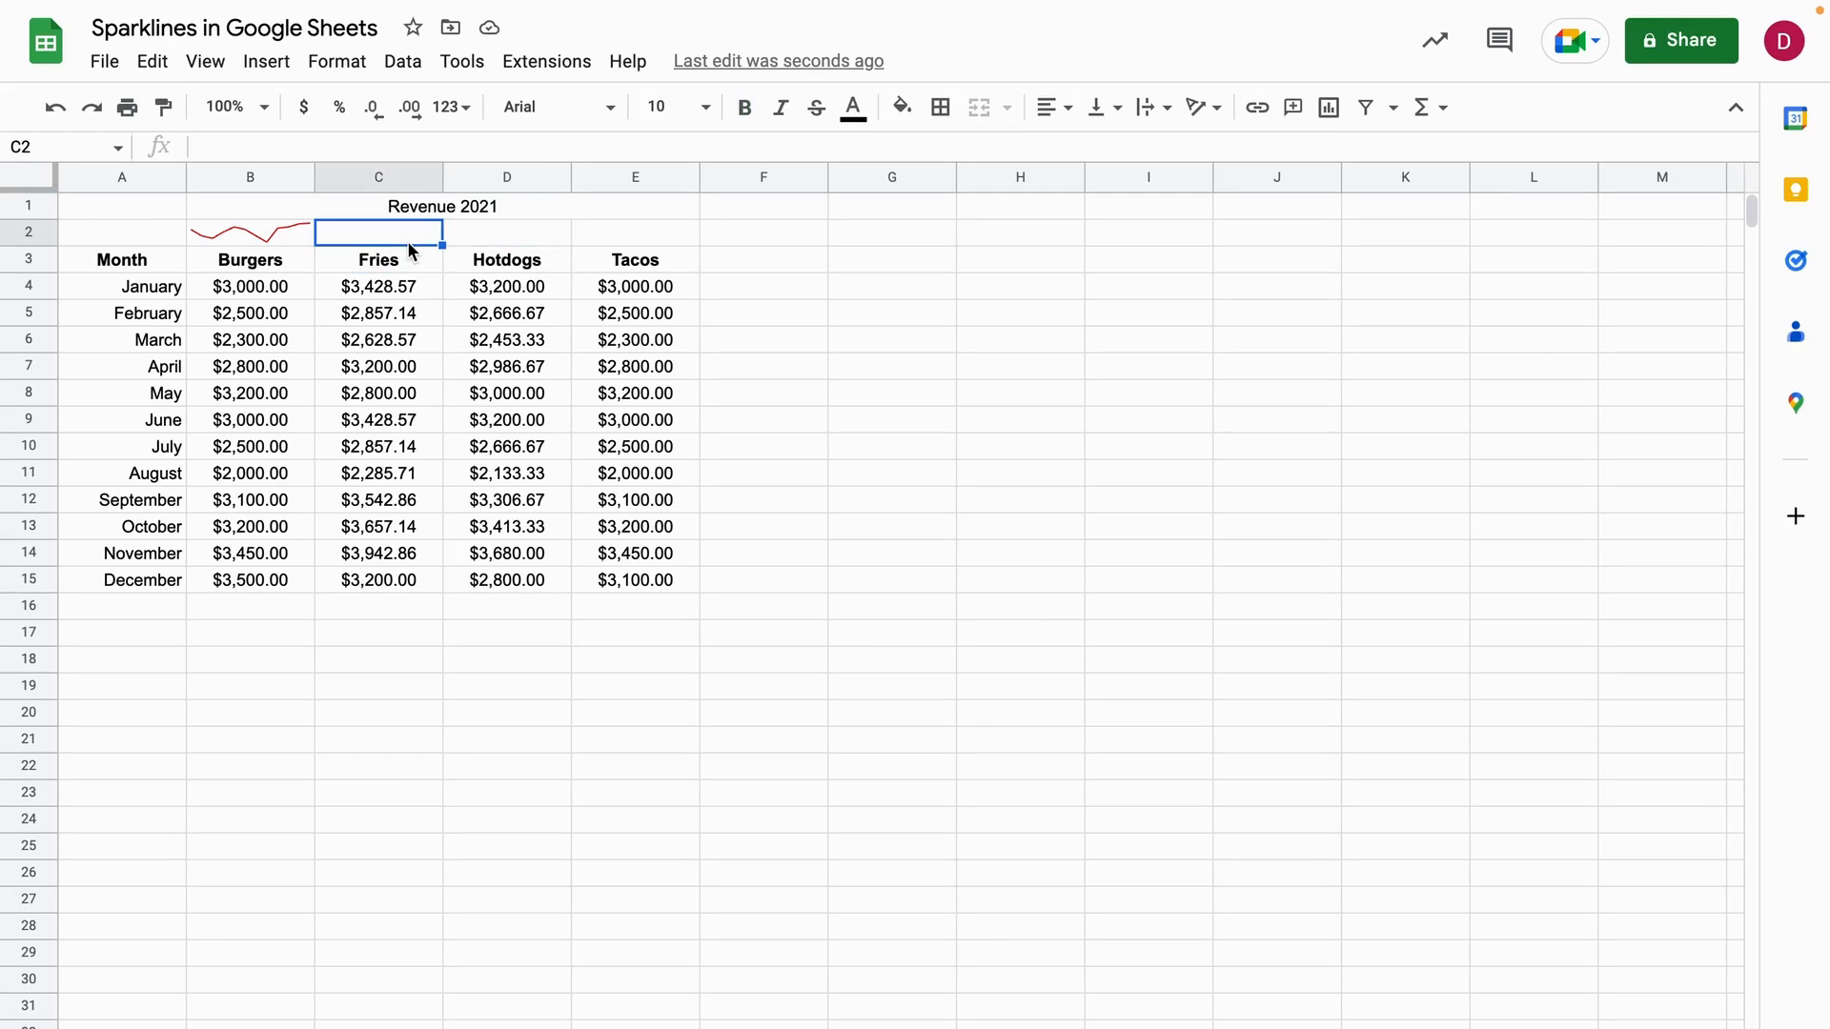
- Copy the Burgers sparkline to C2 above Fries and change the copy's color option to "green"
left_click(253, 236)
key("ctrl+c")
left_click(379, 241)
key("ctrl+v")
double_click(378, 238)
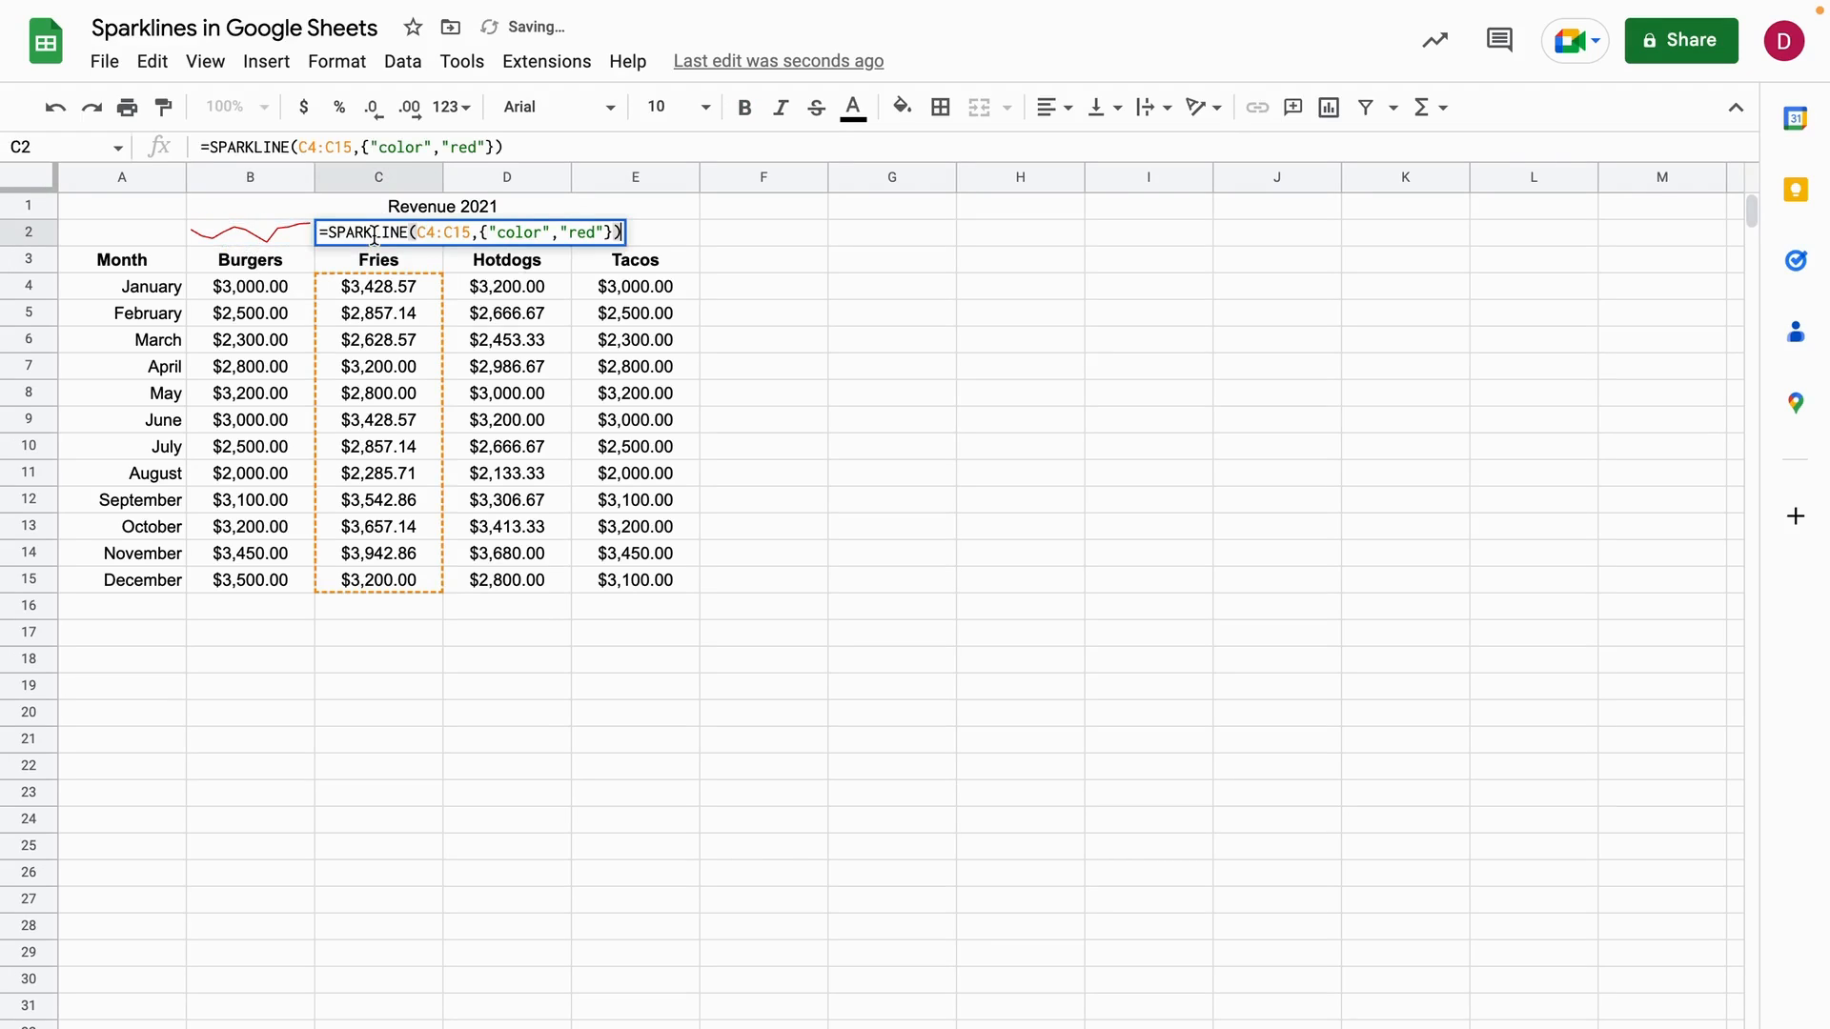
left_click(594, 234)
left_click_drag(594, 235, 571, 234)
type("green")
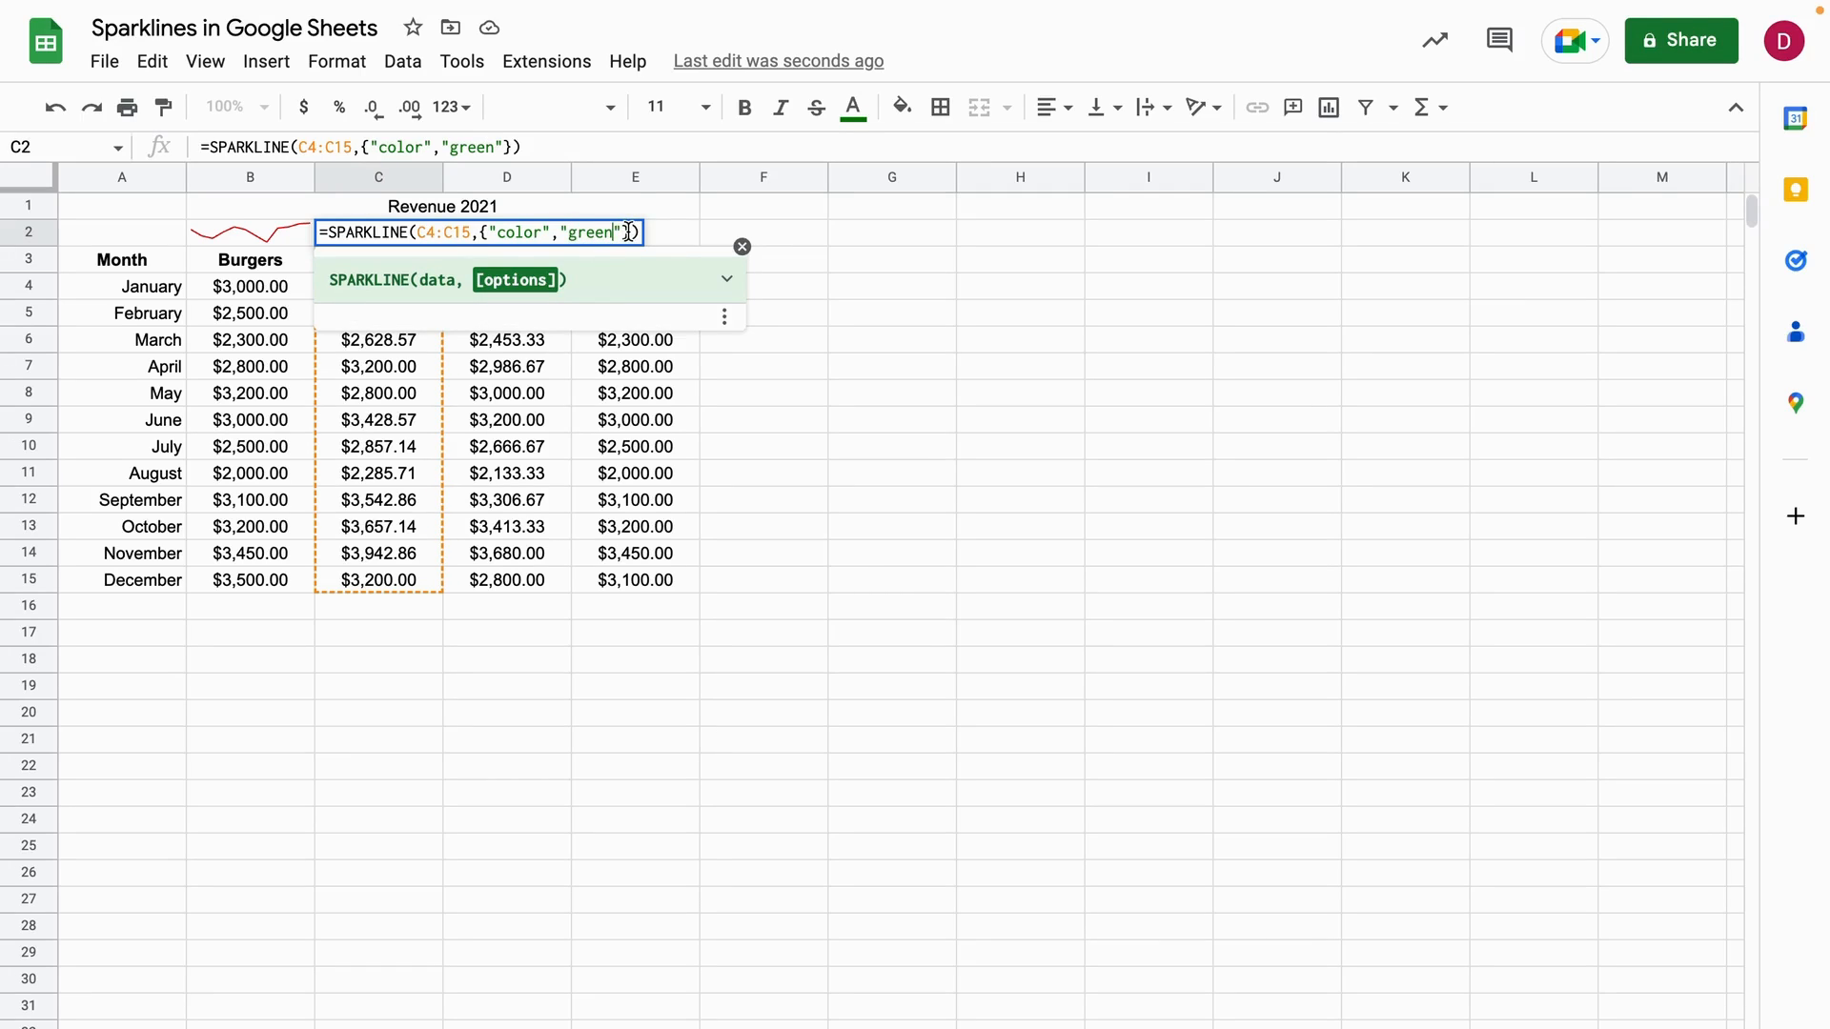
- Add a "linewidth" option of 3 after the color option in the Fries sparkline formula
left_click(503, 148)
type(";\"")
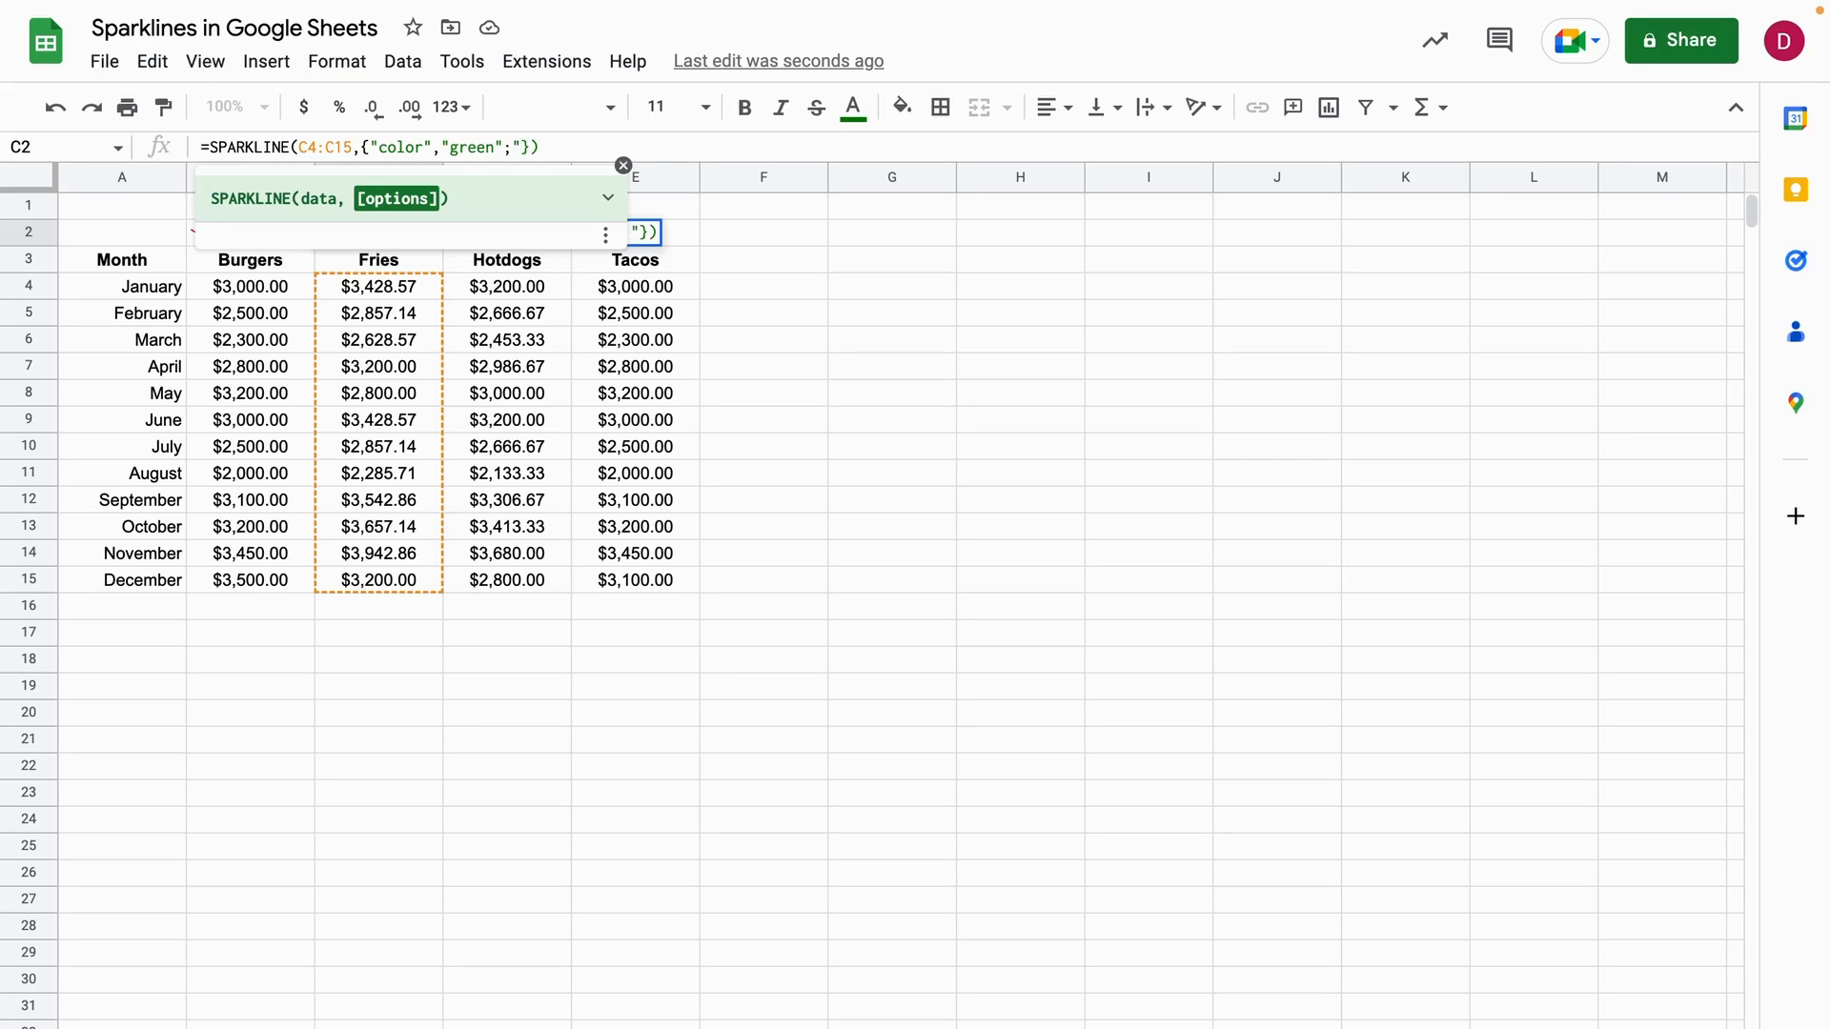
type("linewidth\"")
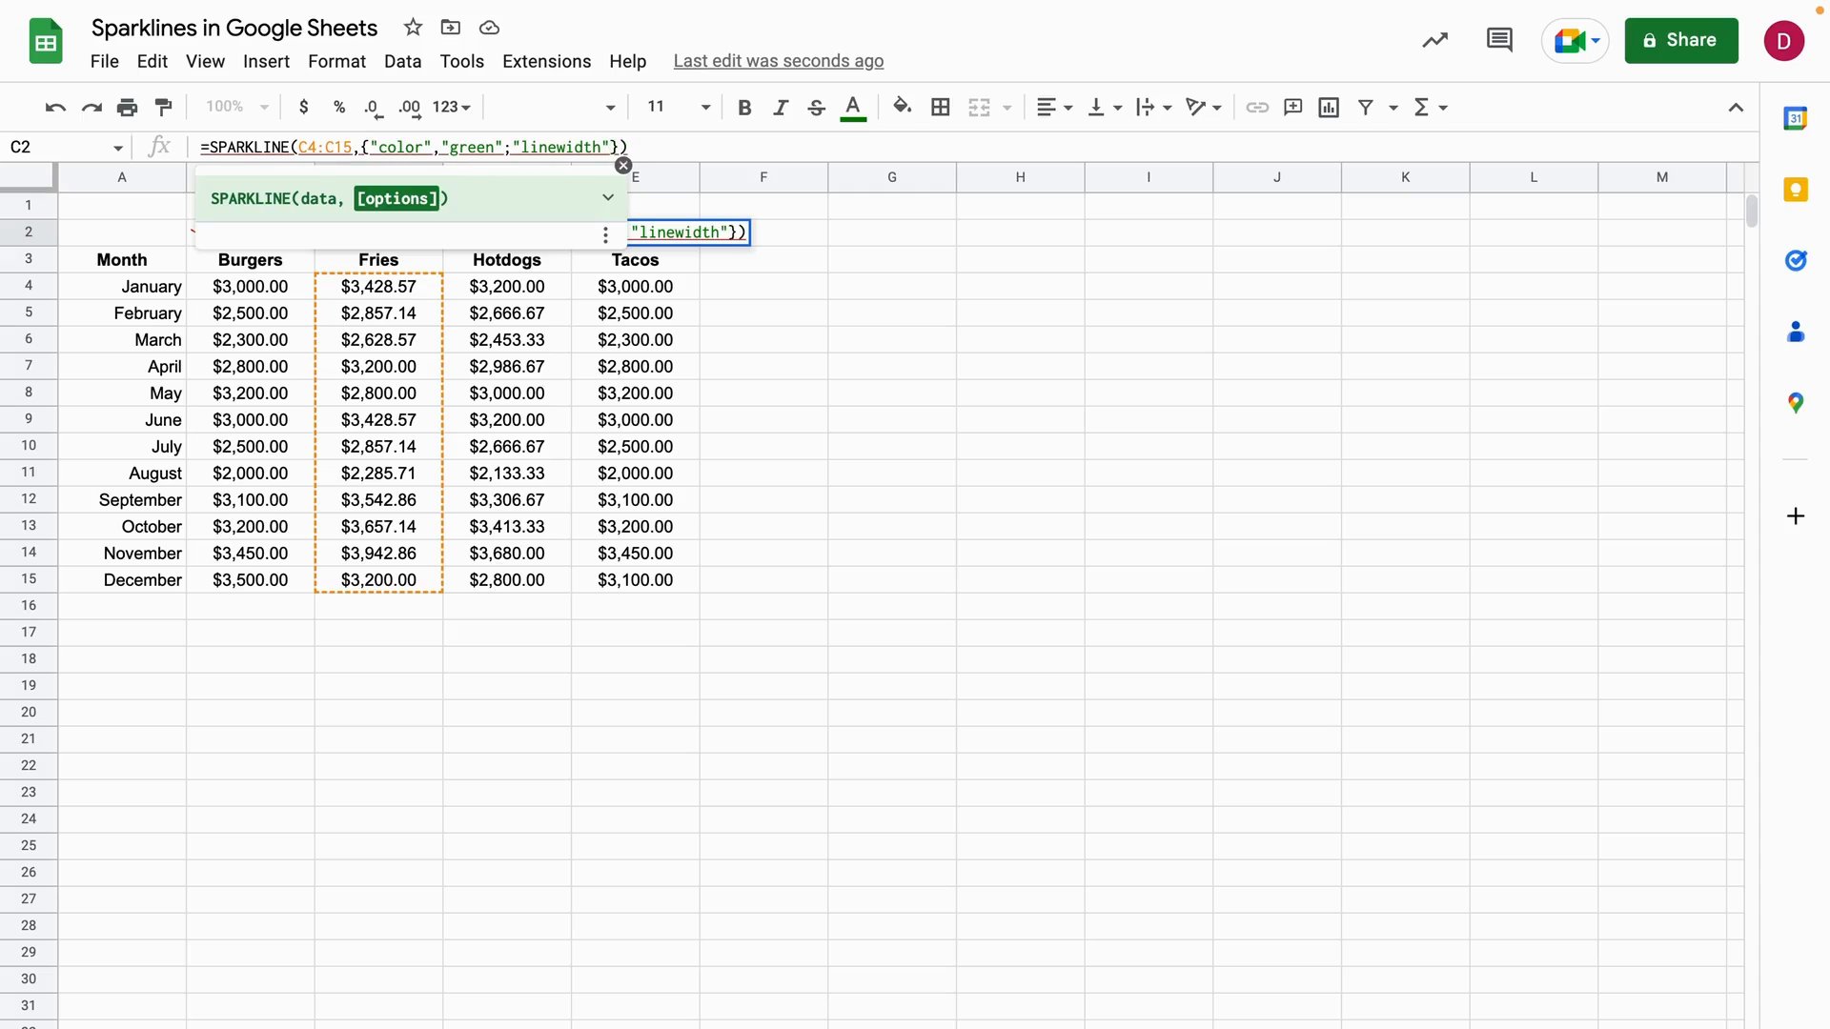
type(", ")
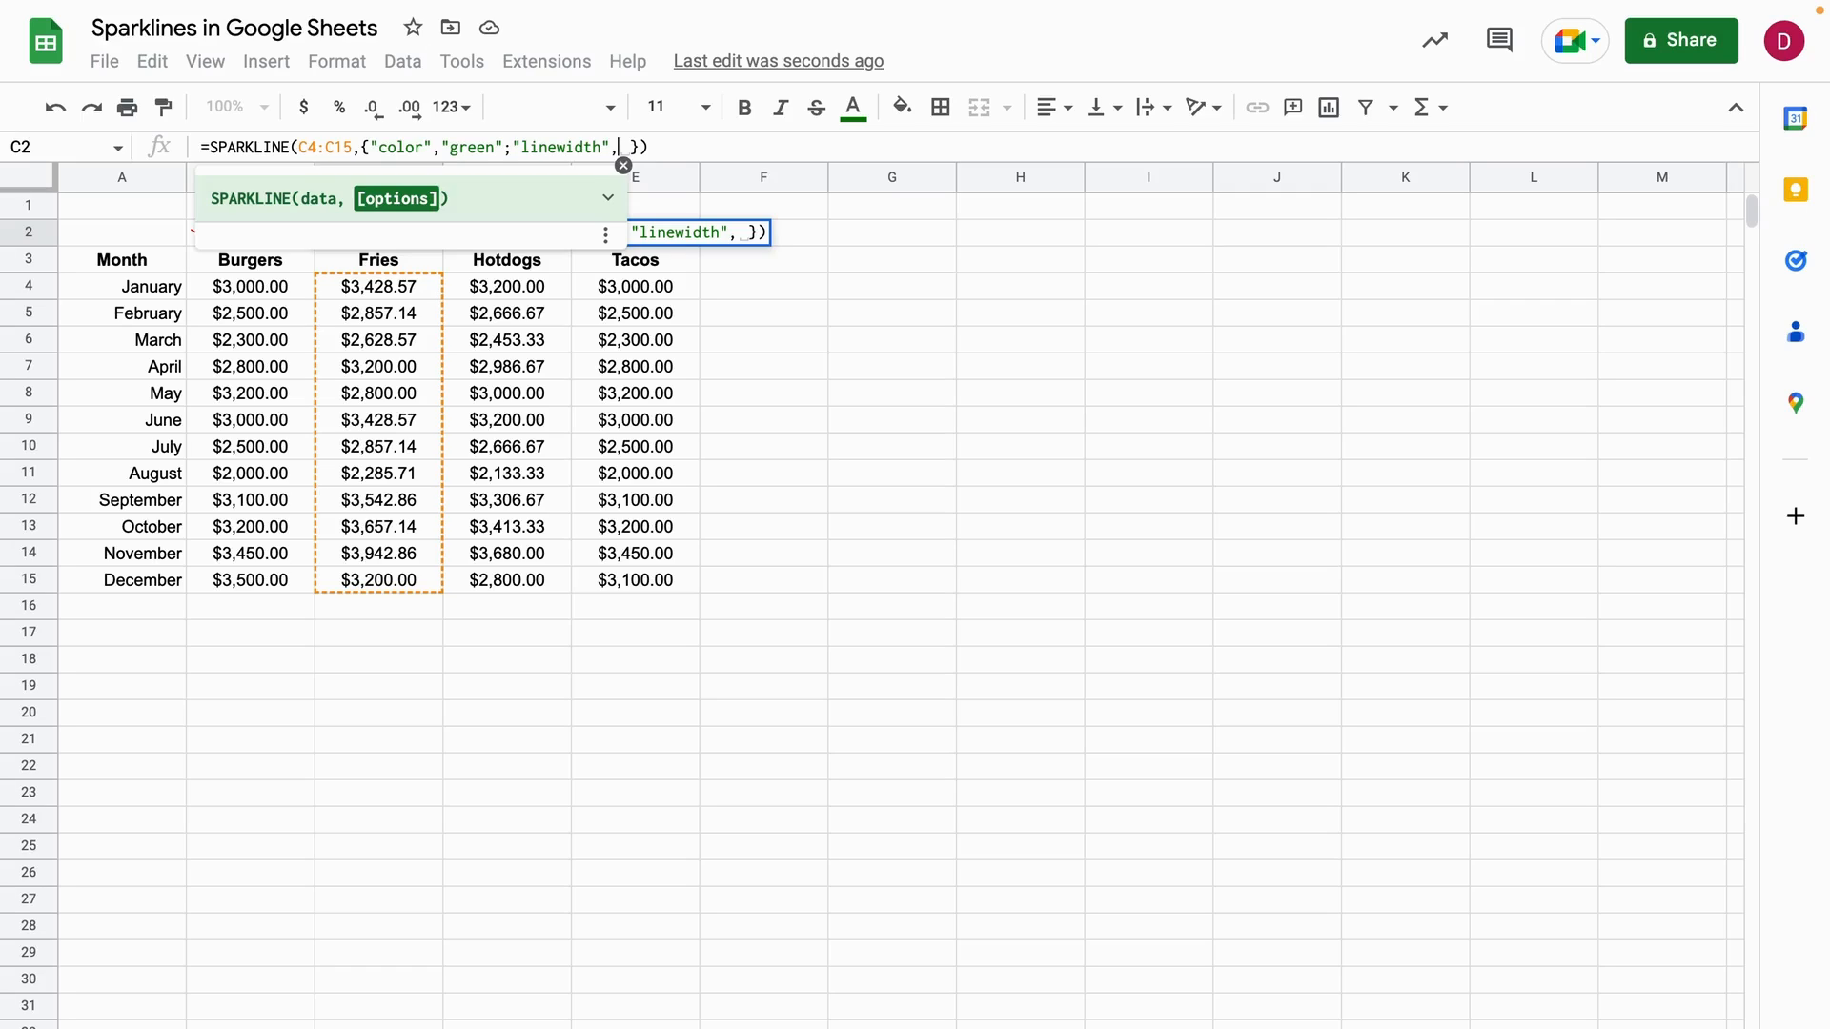
type("3")
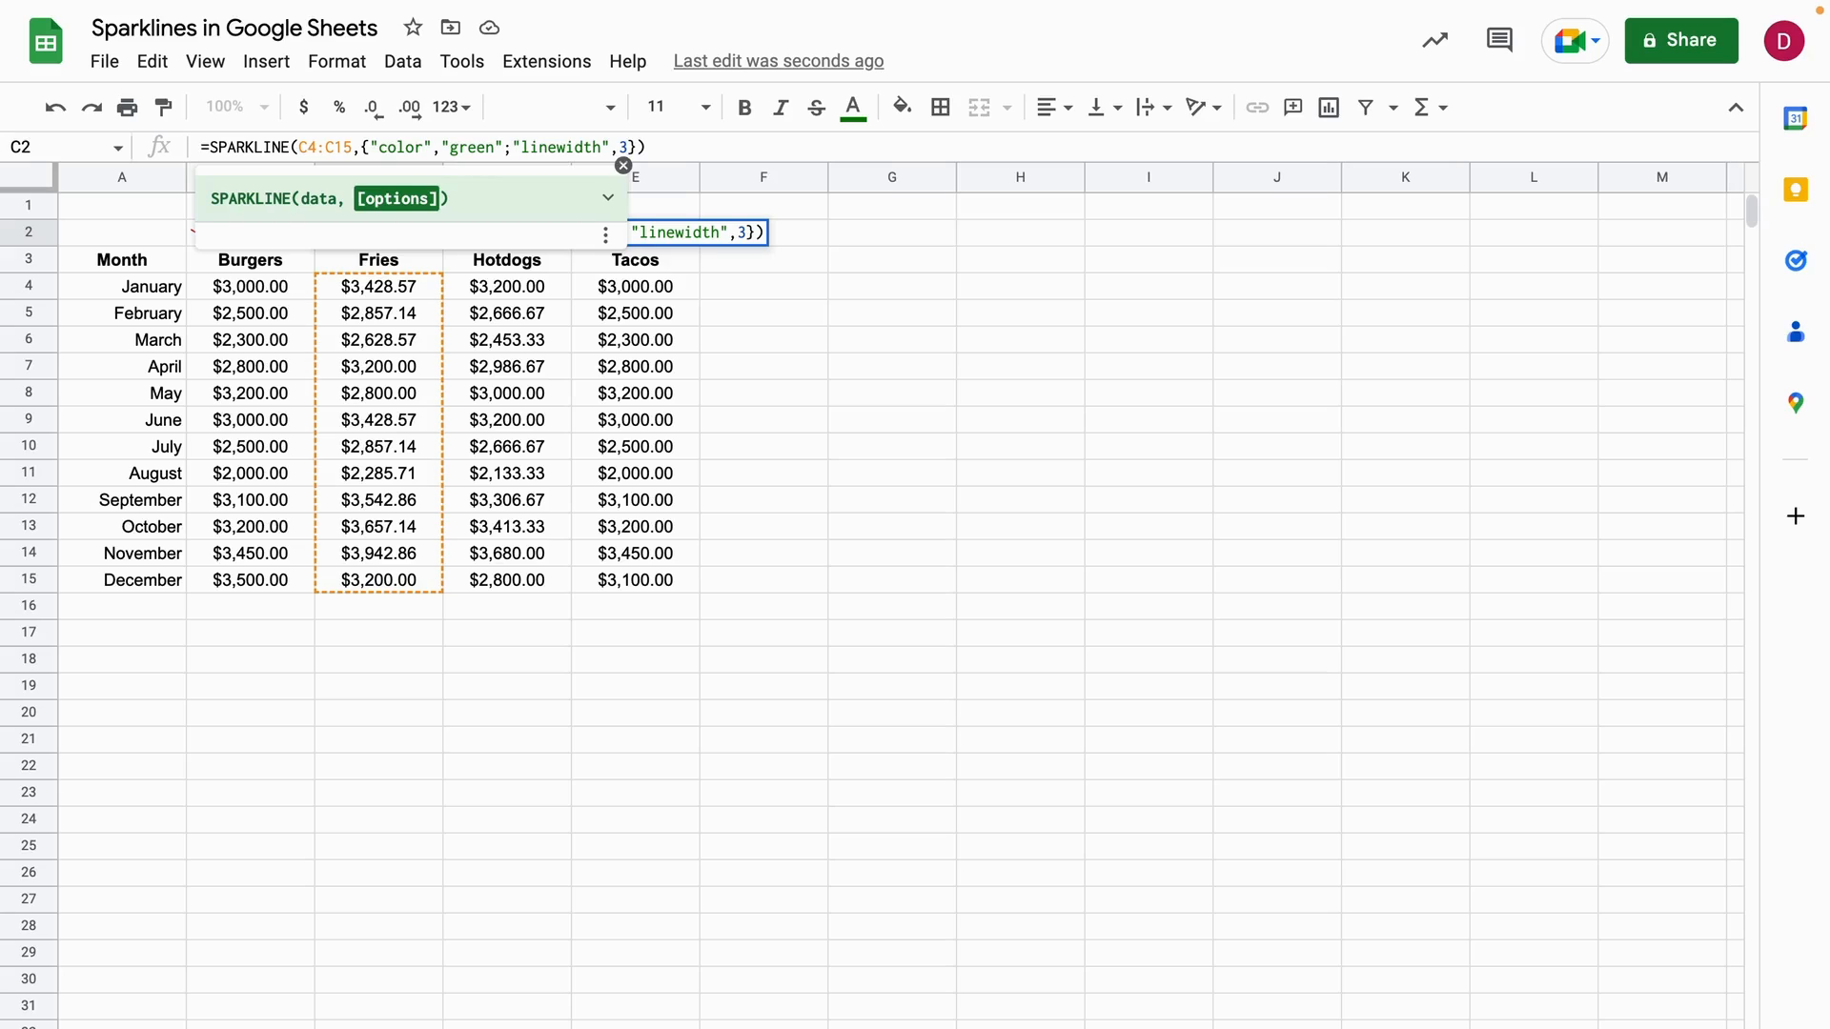
key("Return")
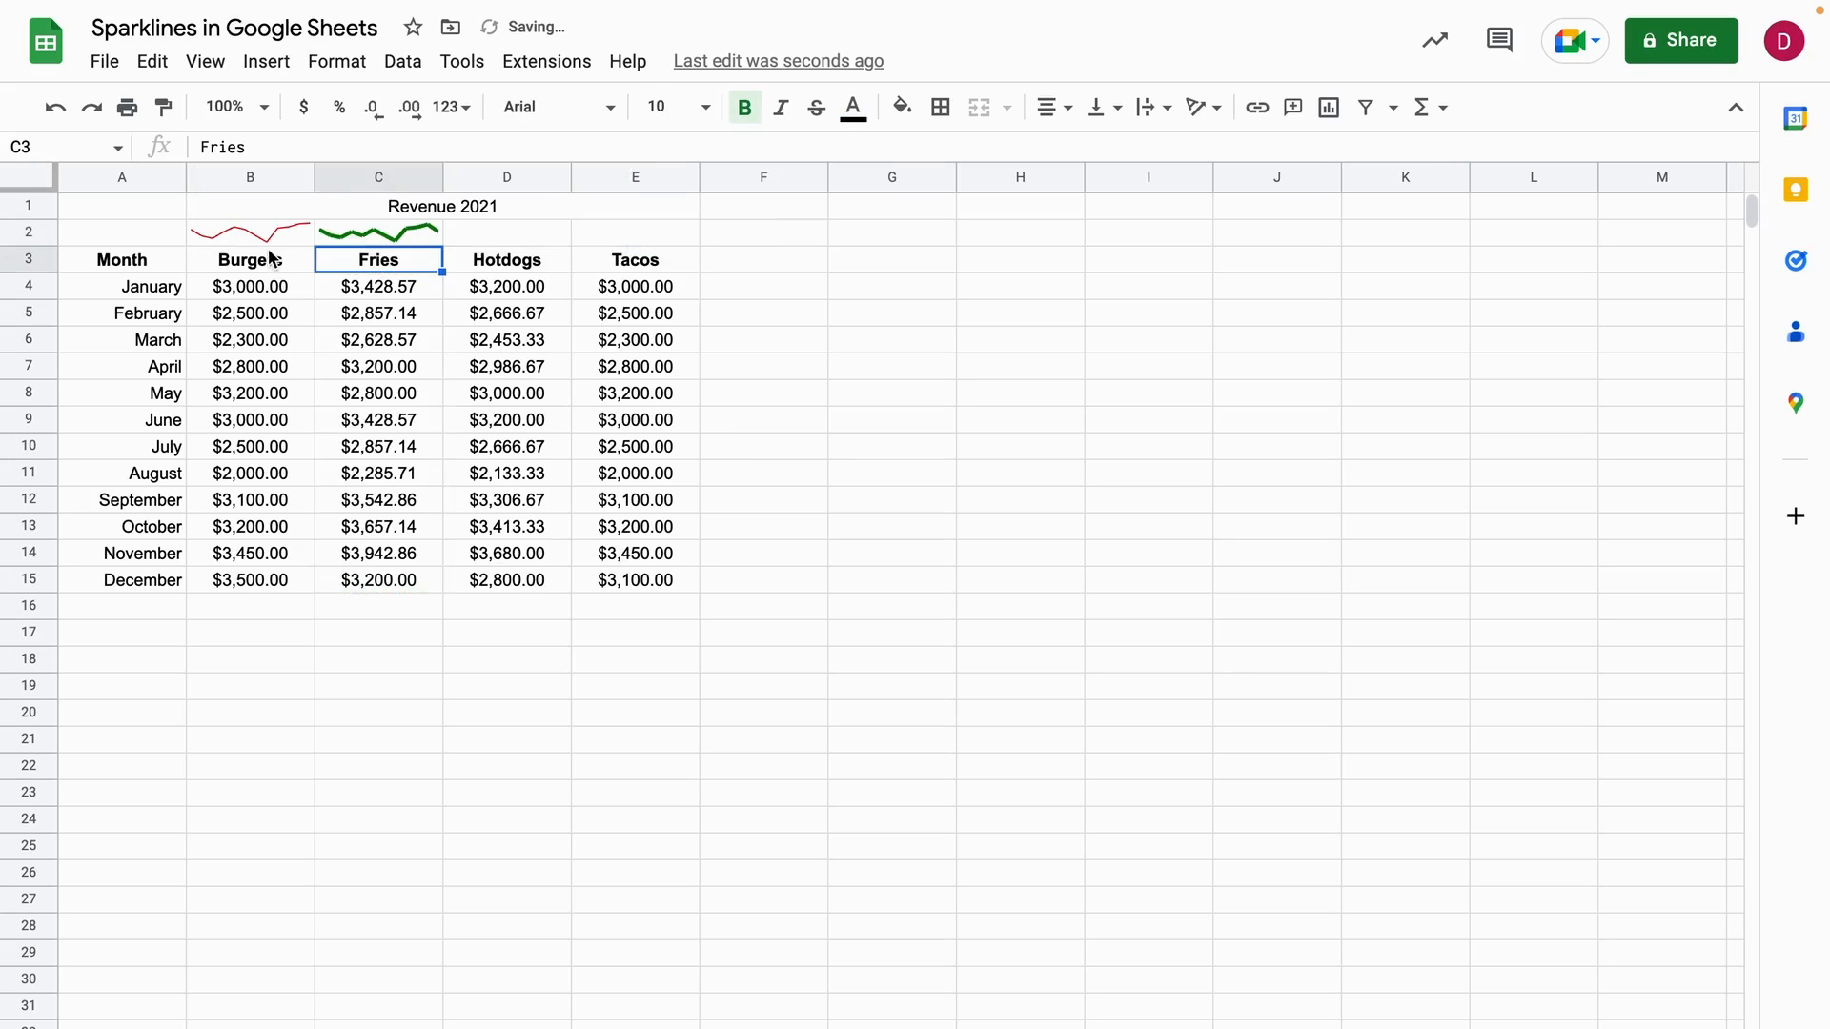
- Extend the Fries sparkline to D2 above Hotdogs and add "charttype","bar" as the first option in the new formula
left_click(377, 236)
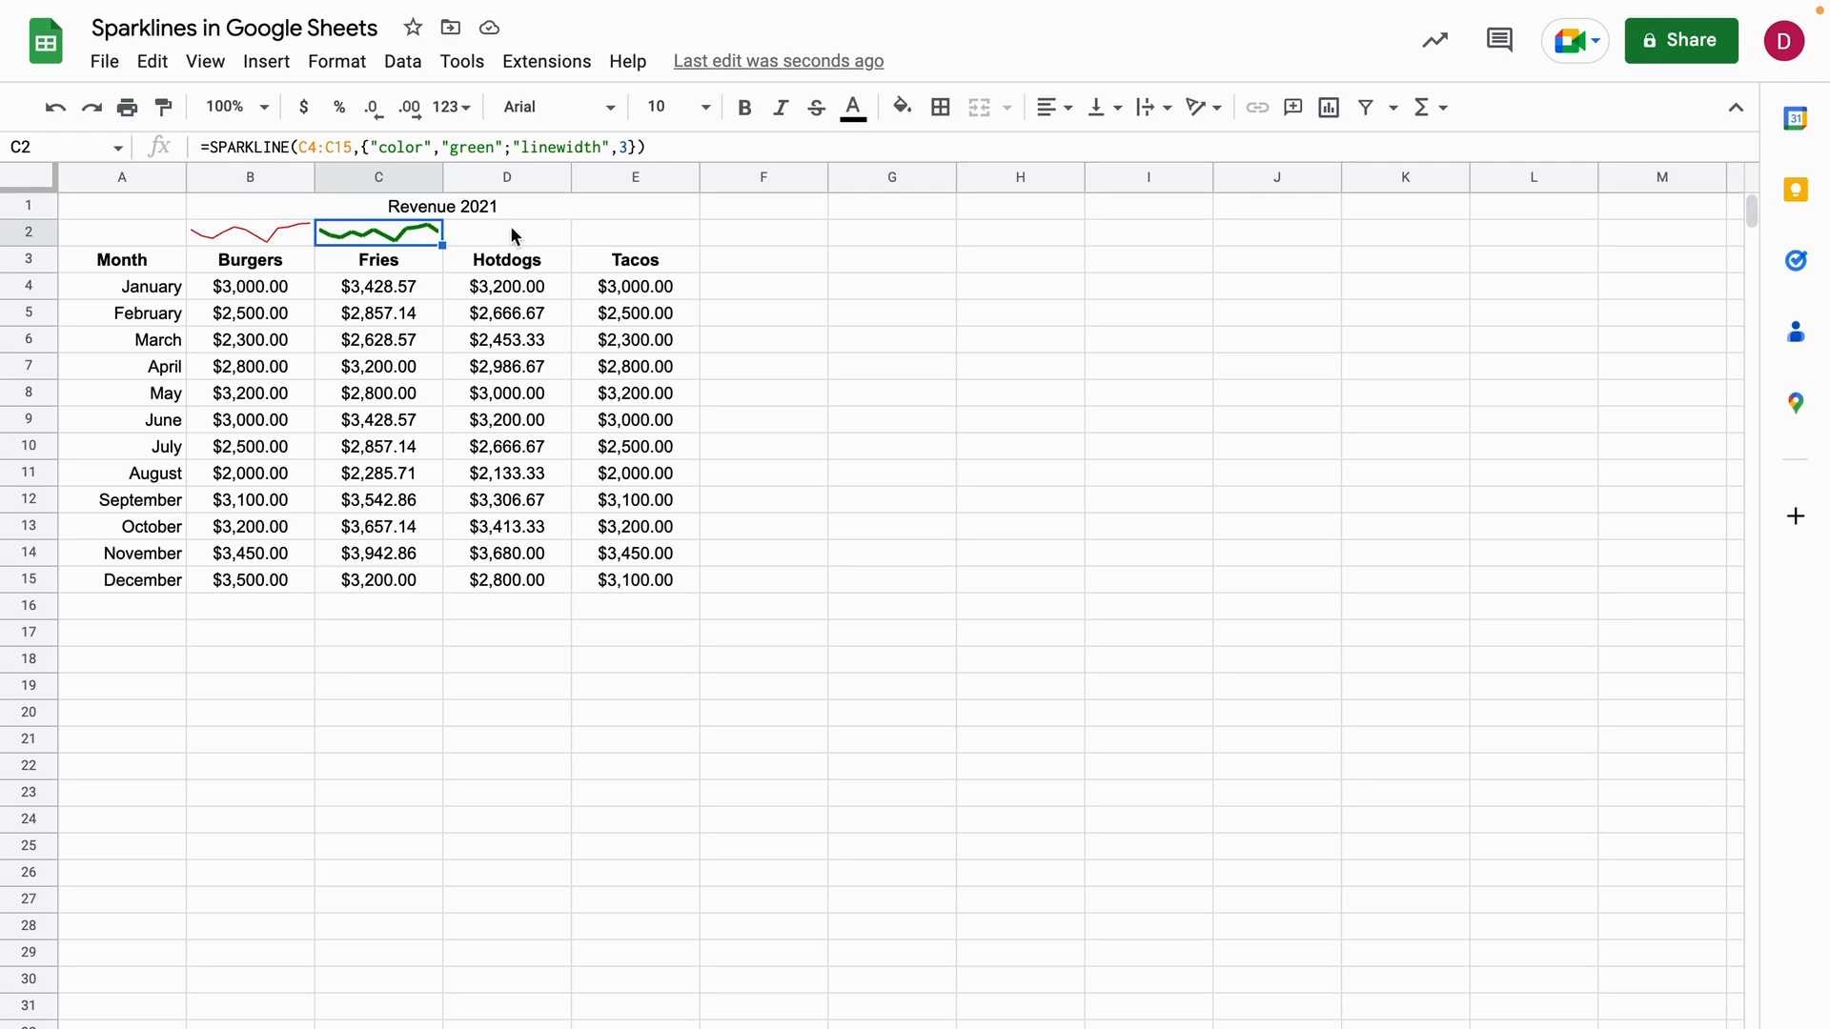
left_click_drag(442, 245, 511, 232)
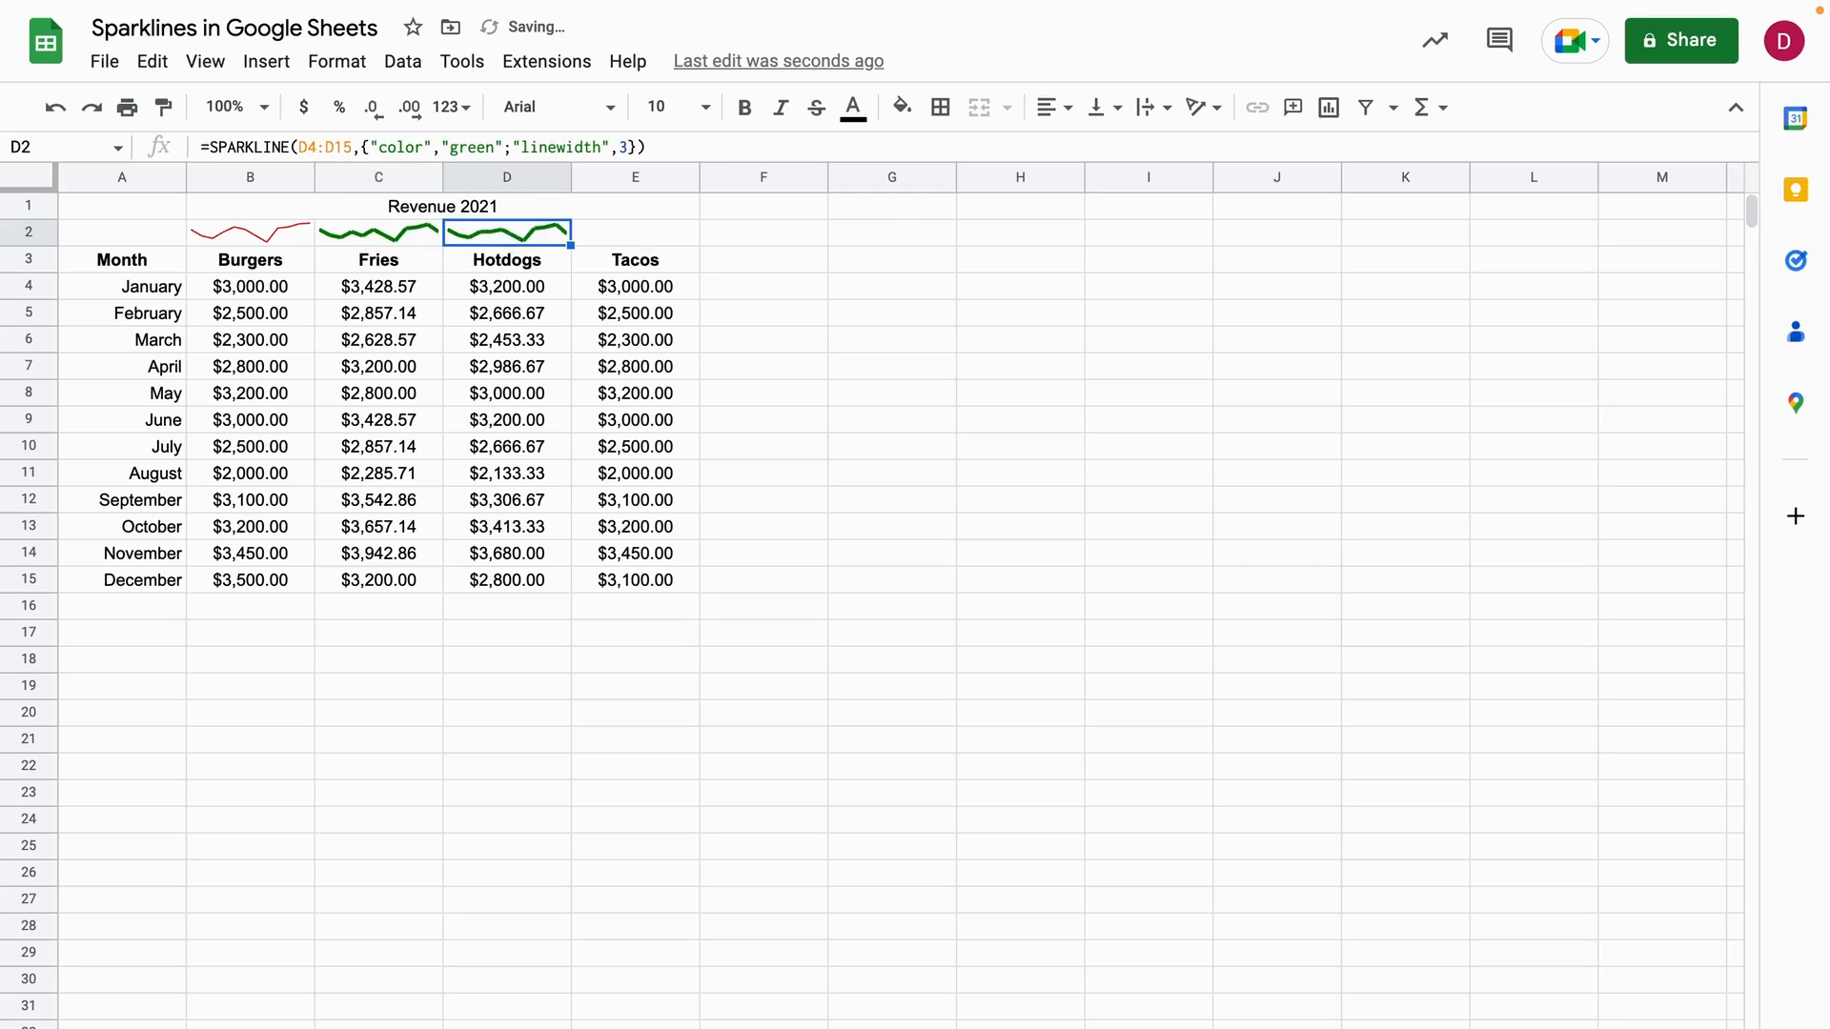
double_click(511, 233)
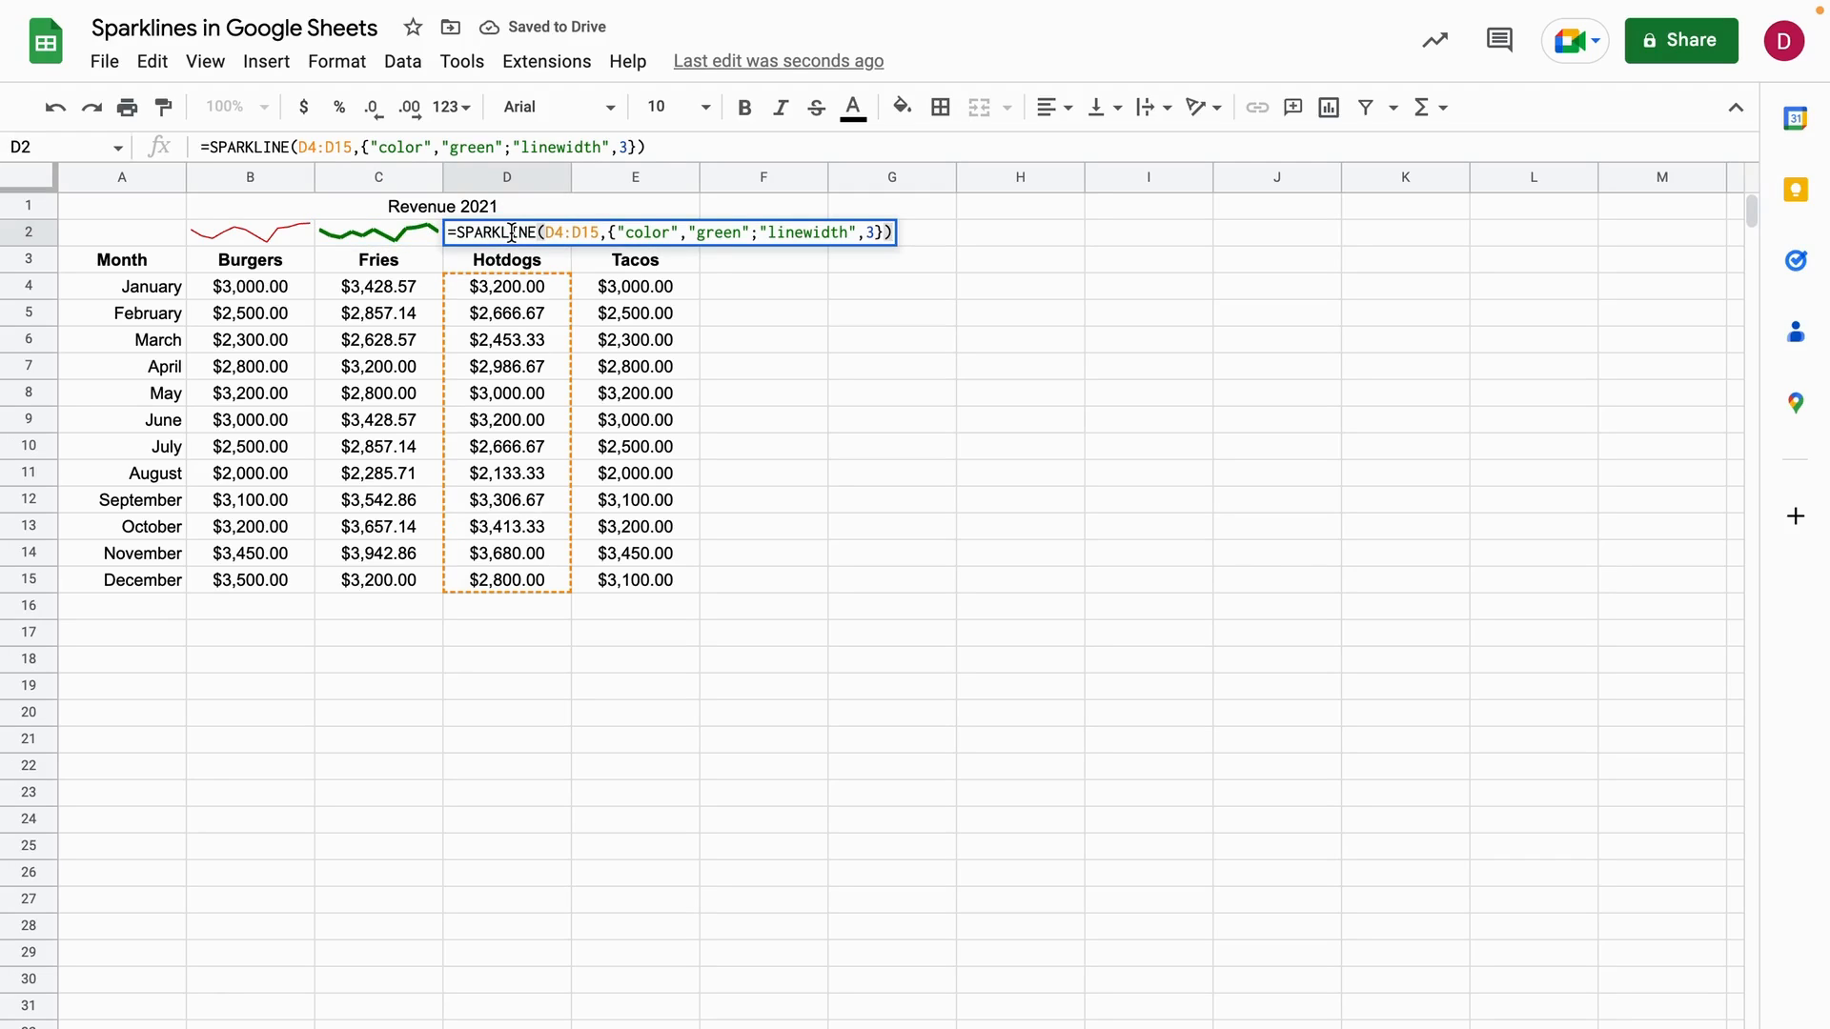
left_click(616, 233)
type("\"")
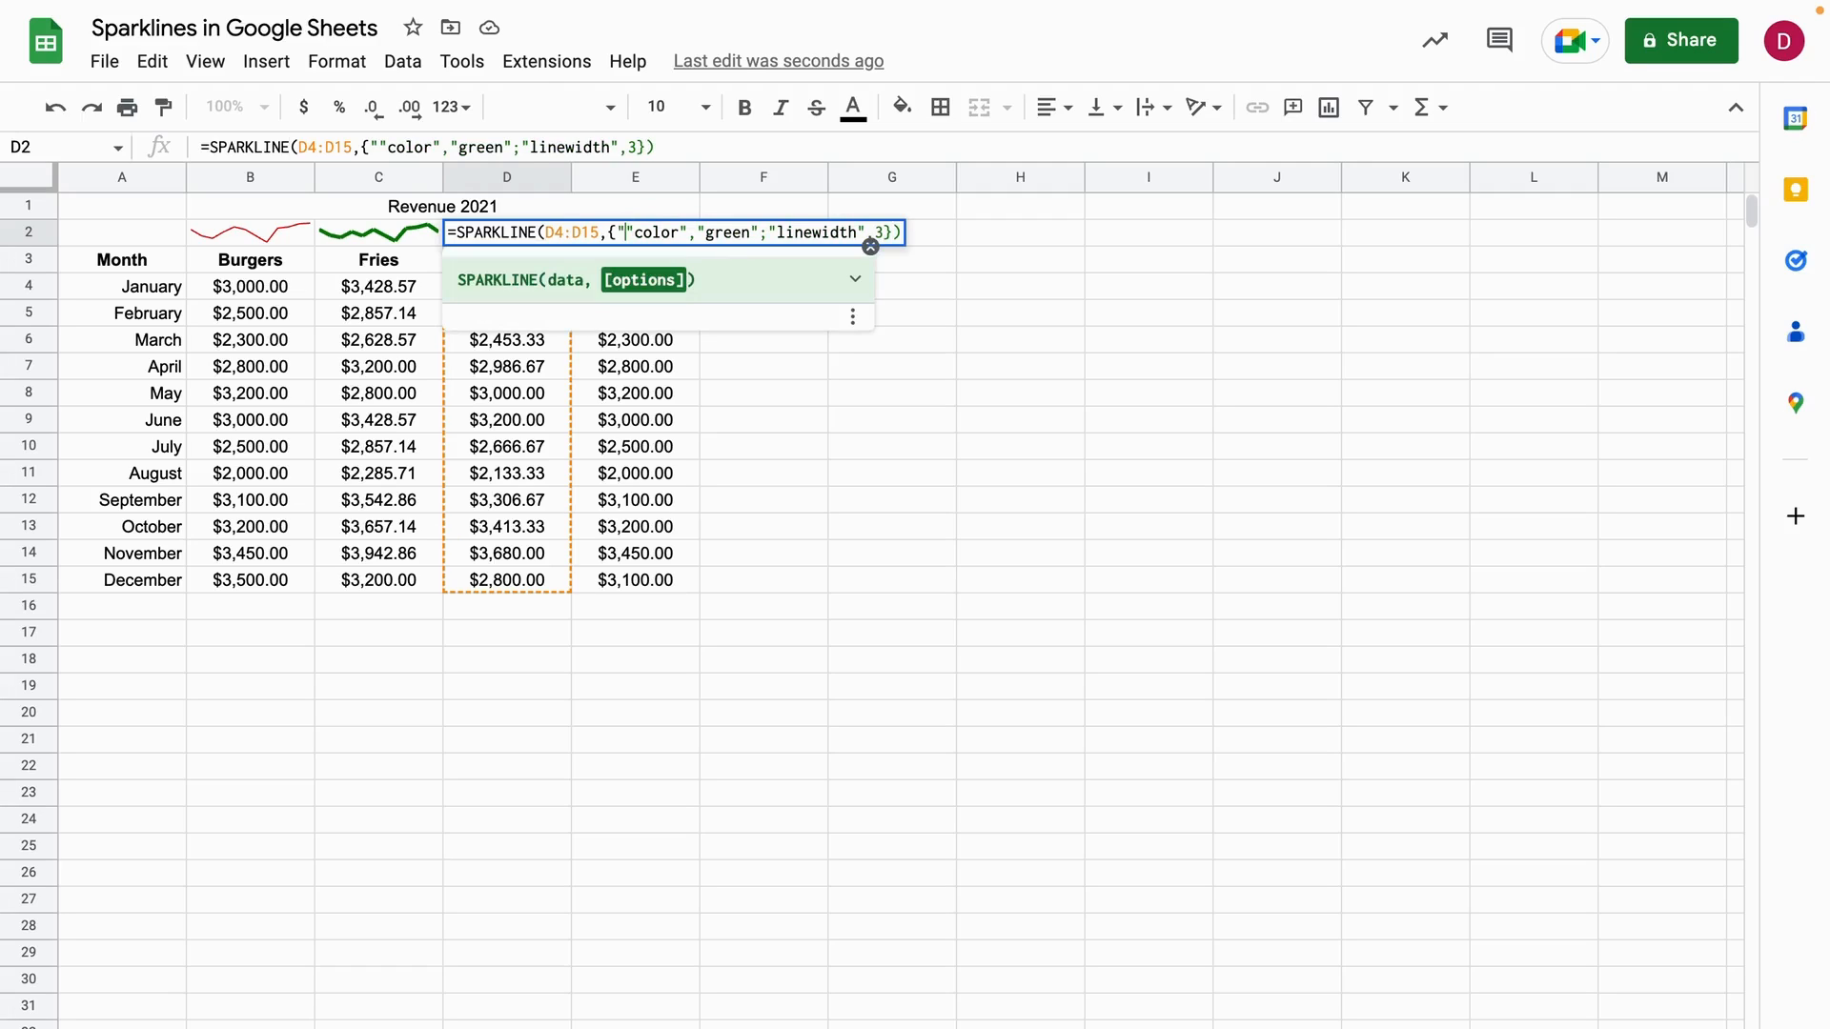
type("chartty")
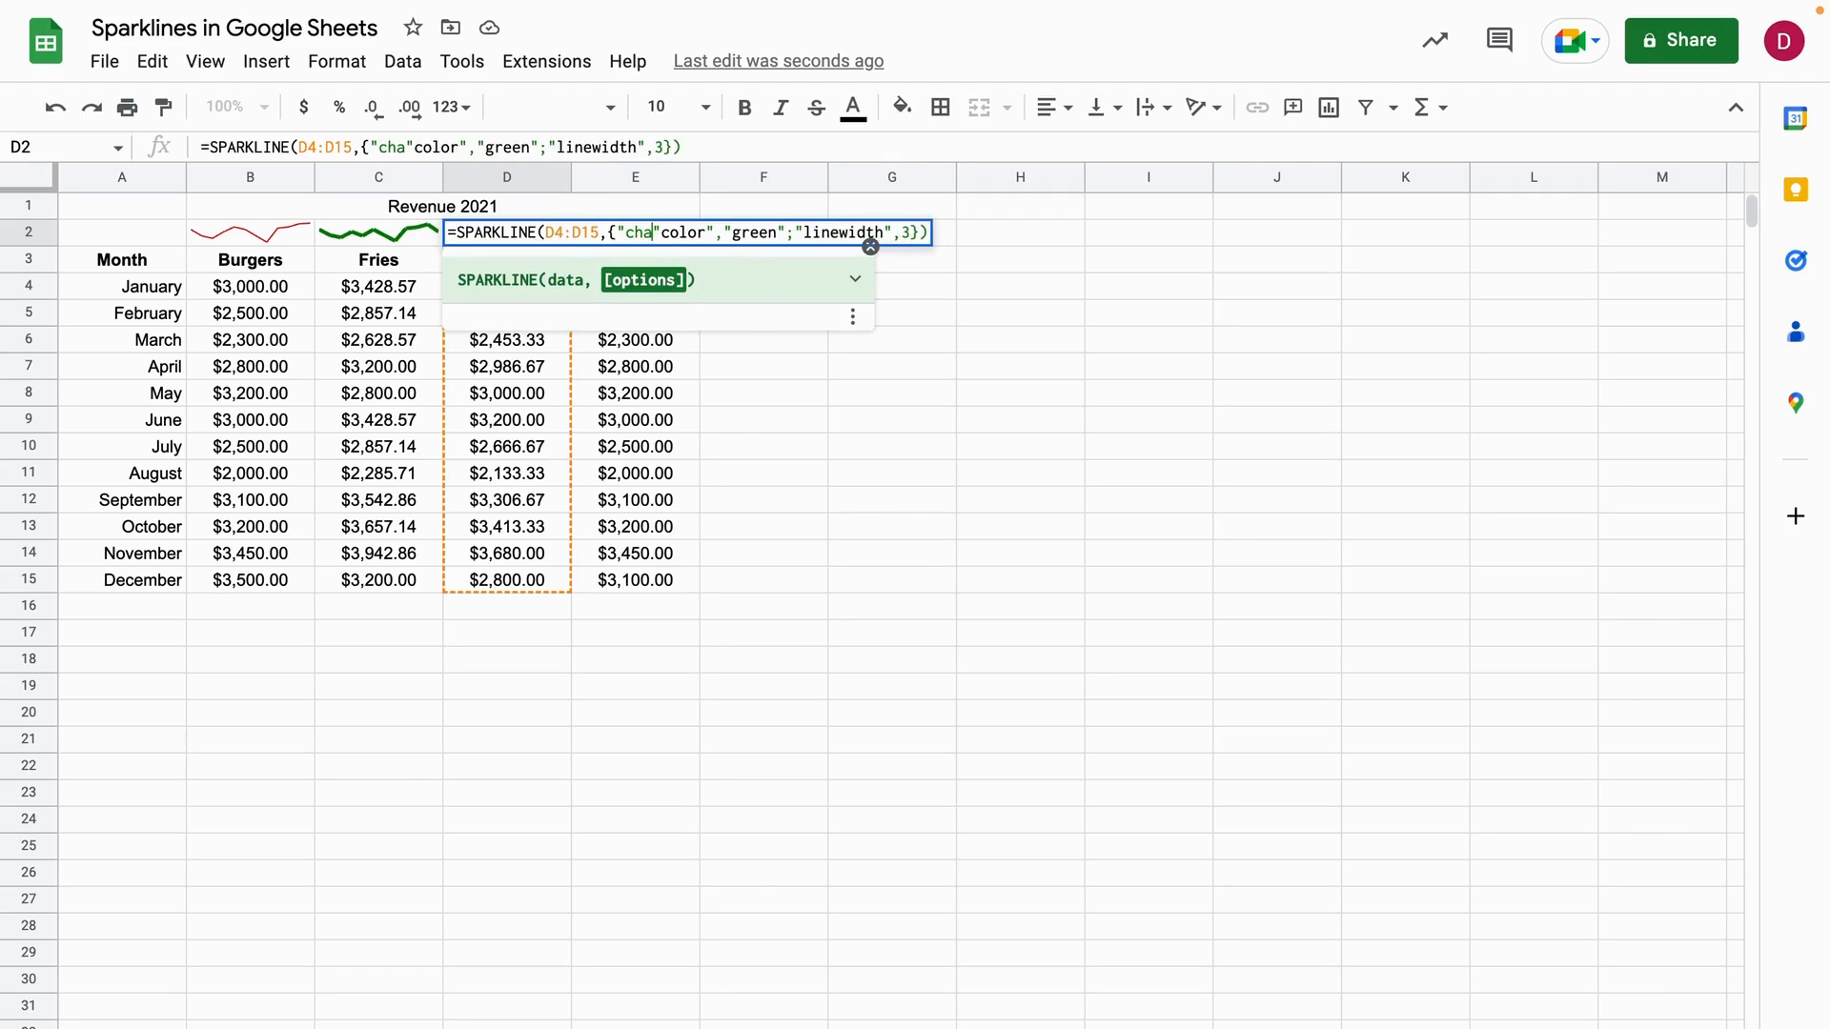
type("pe\"")
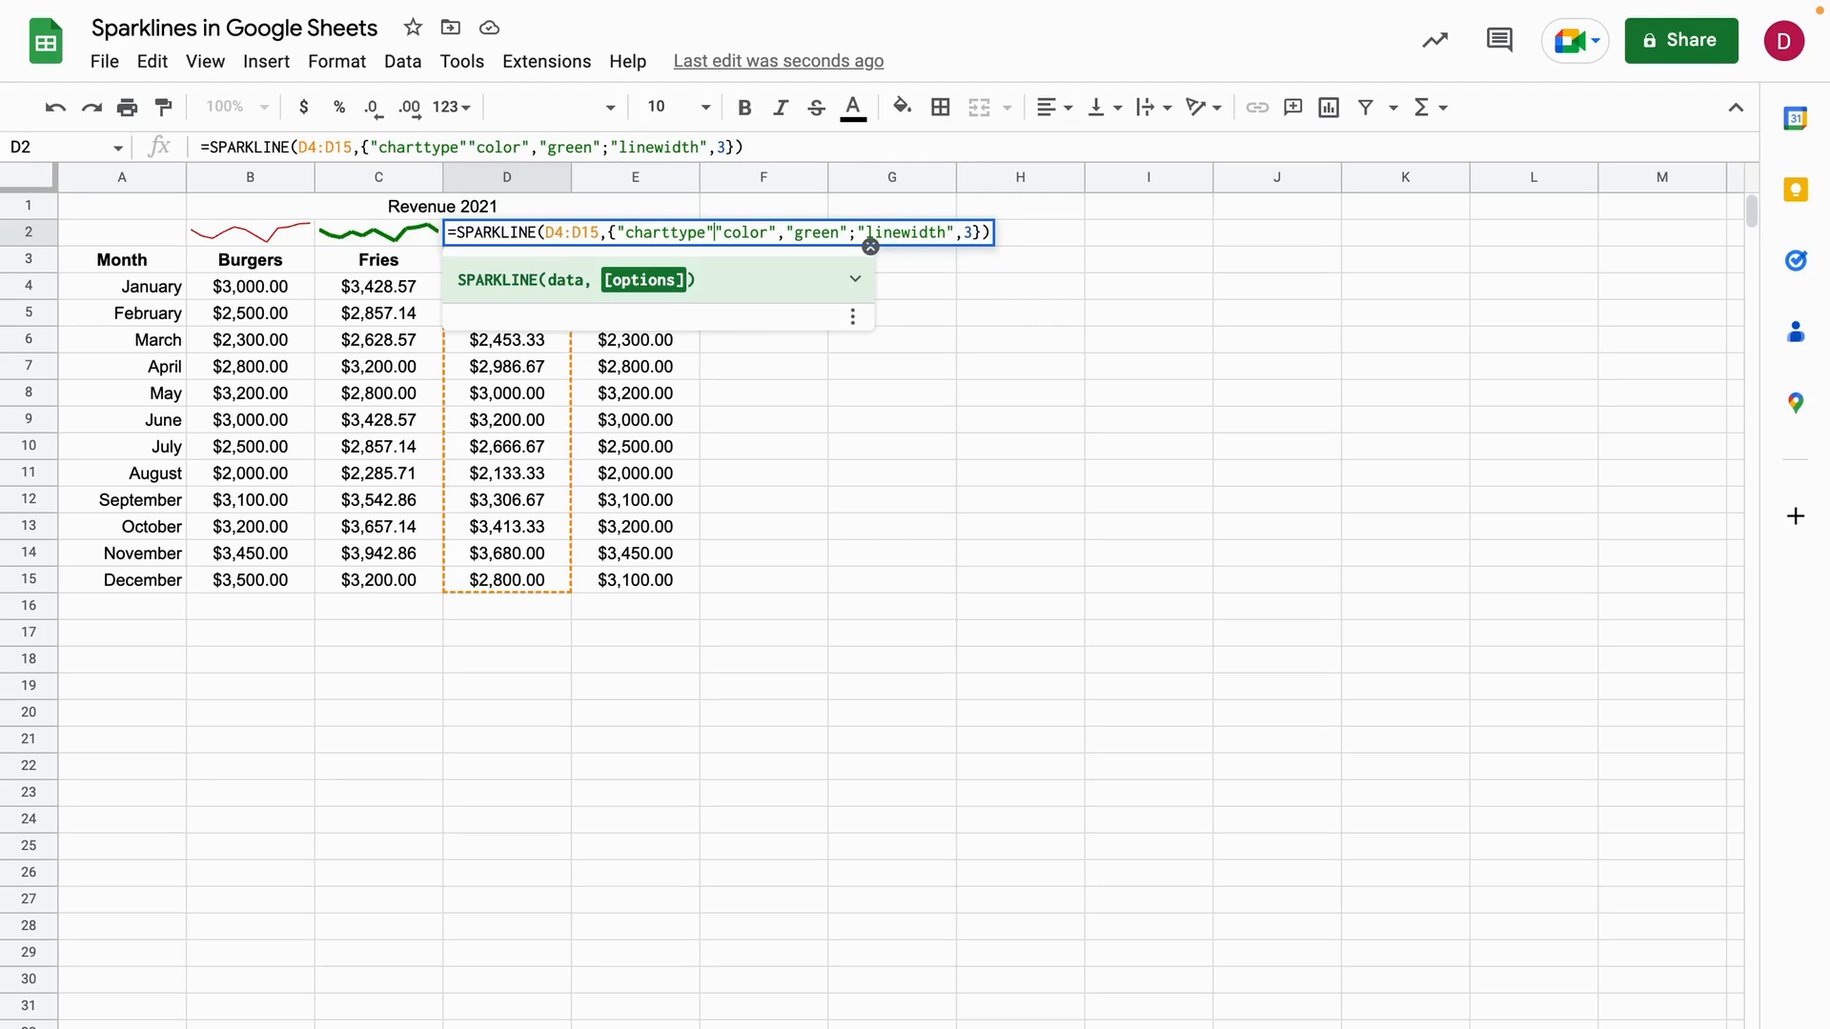
type(",\"bar\"")
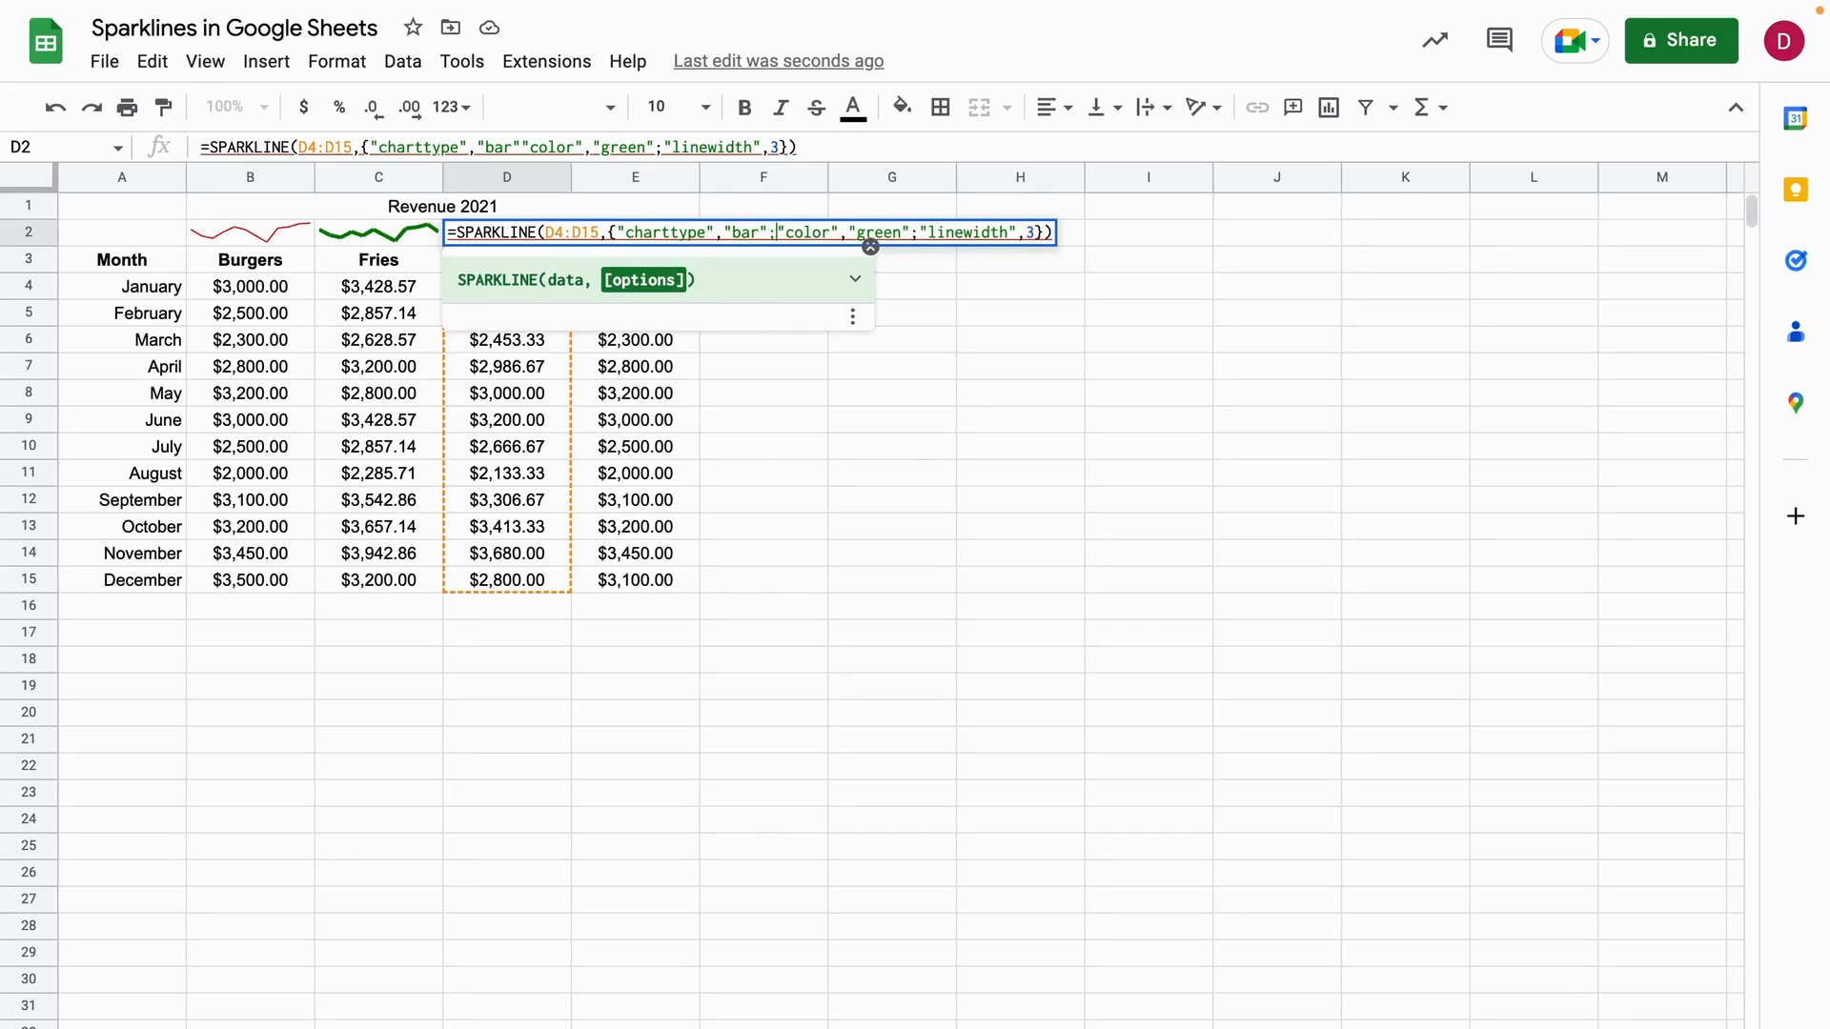
type(";")
key("Return")
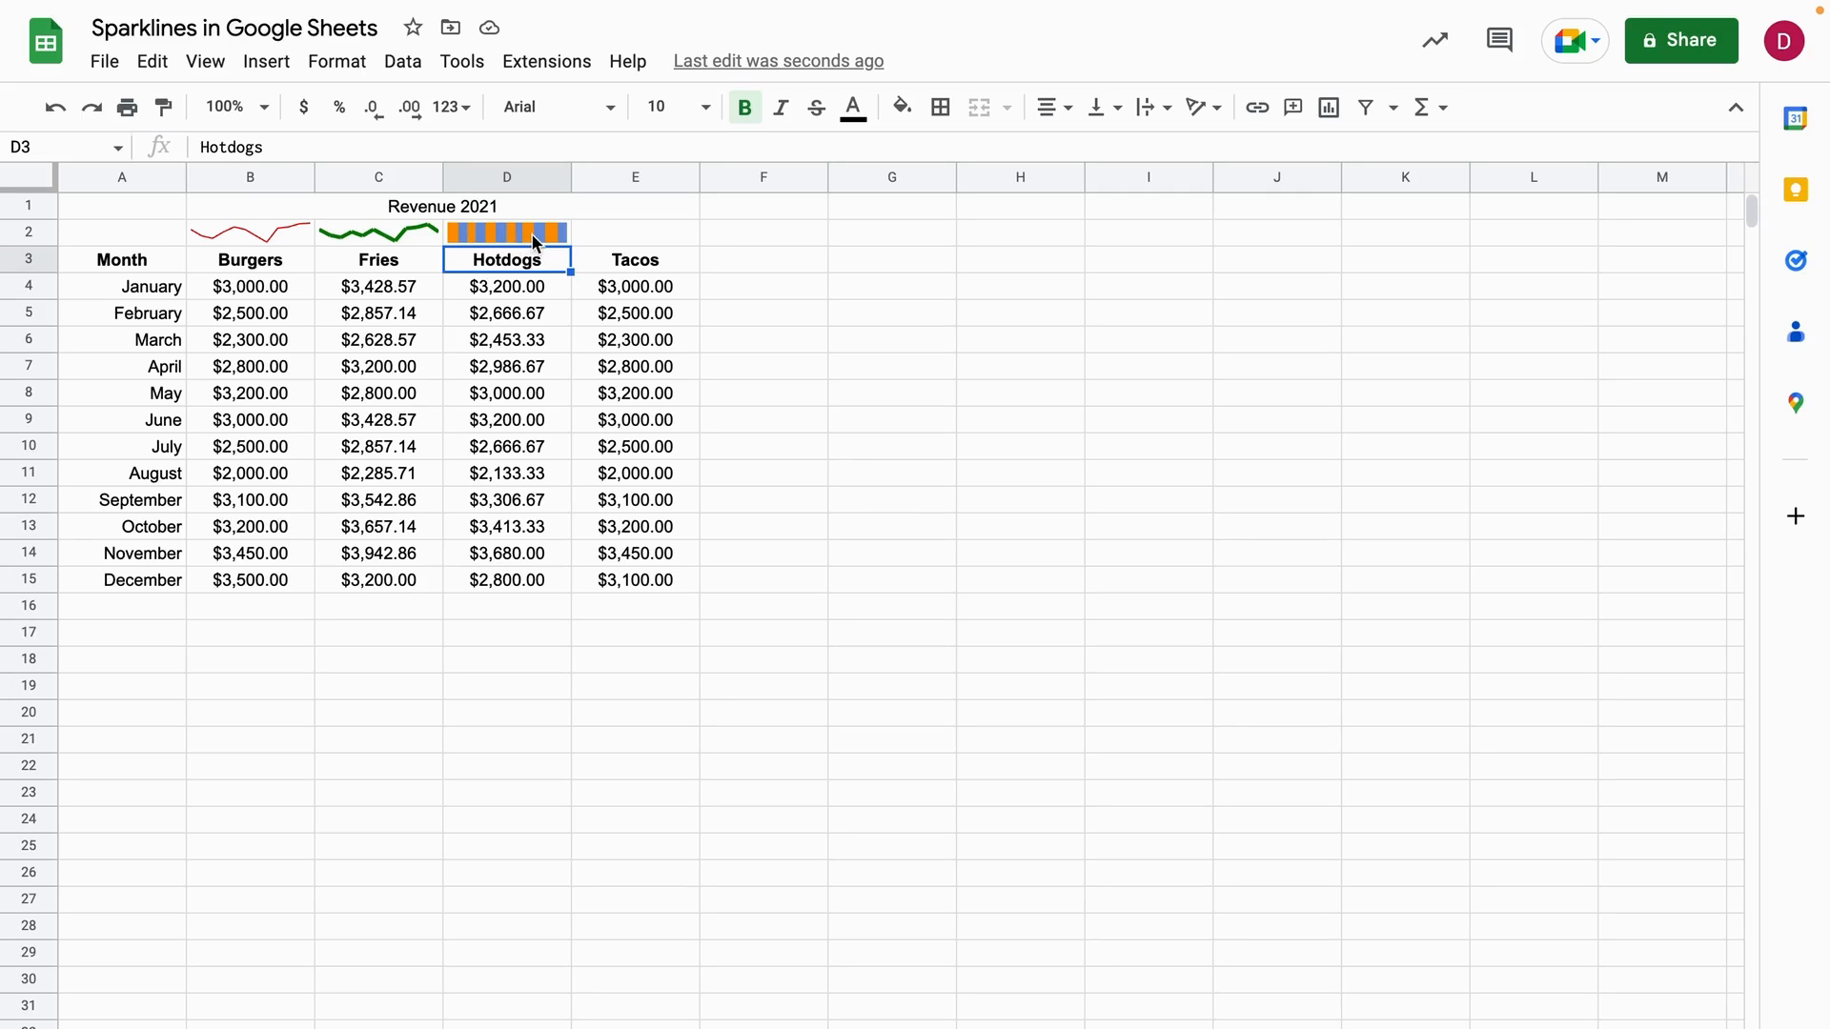
- Copy the Hotdogs bar sparkline from D2 to E2 above Tacos
left_click(519, 238)
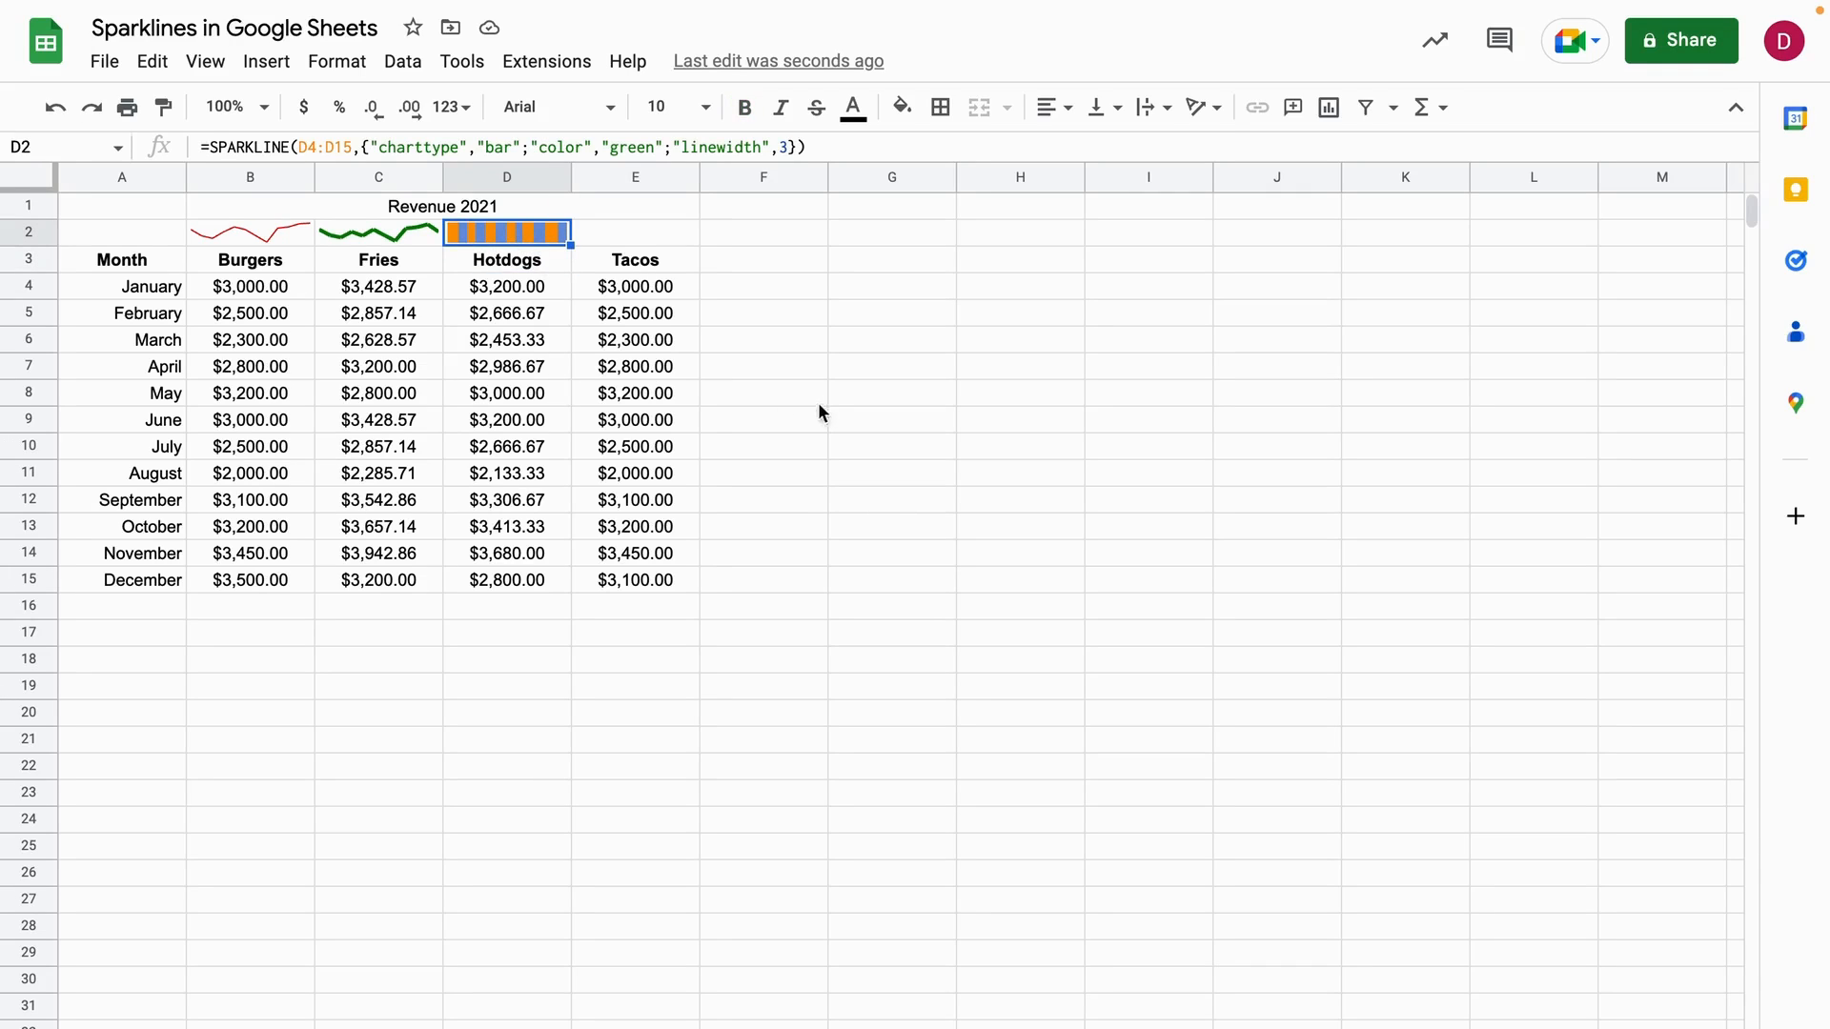
left_click(522, 236)
key("ctrl+c")
left_click(621, 230)
key("ctrl+v")
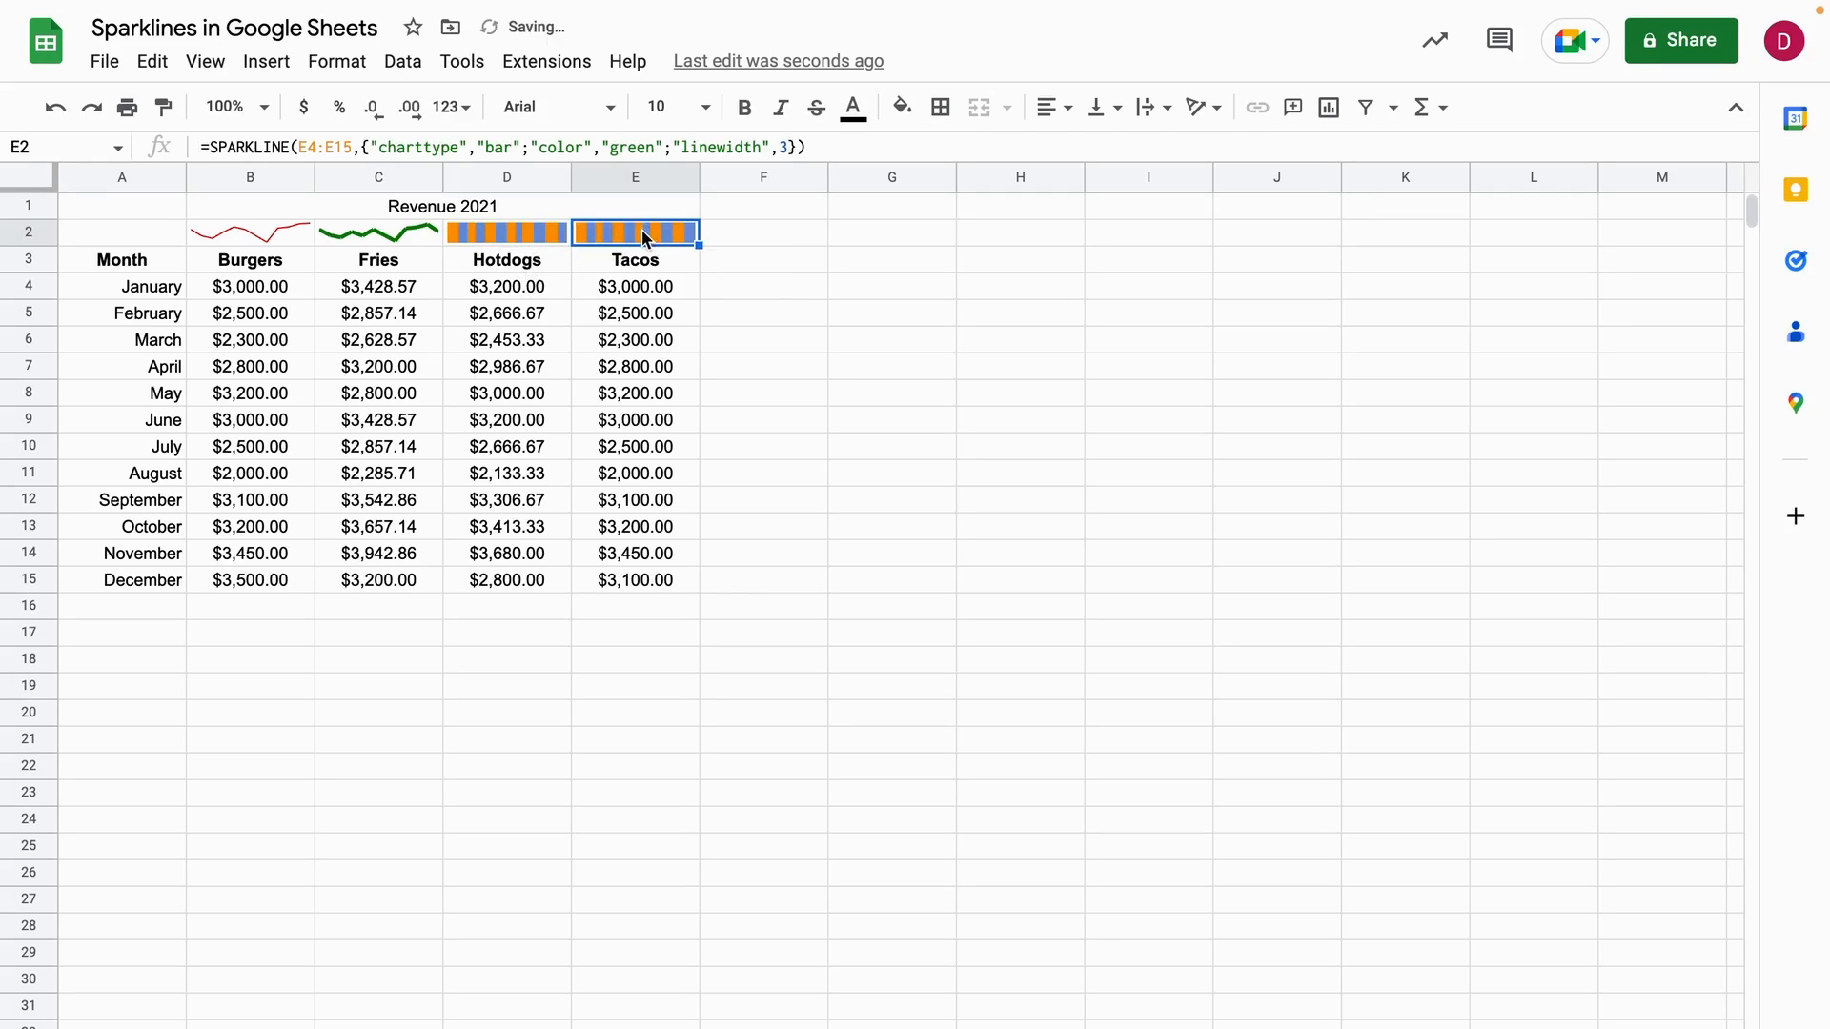
- Change the "charttype" option of the Tacos sparkline in E2 to "column"
double_click(642, 231)
left_click(513, 147)
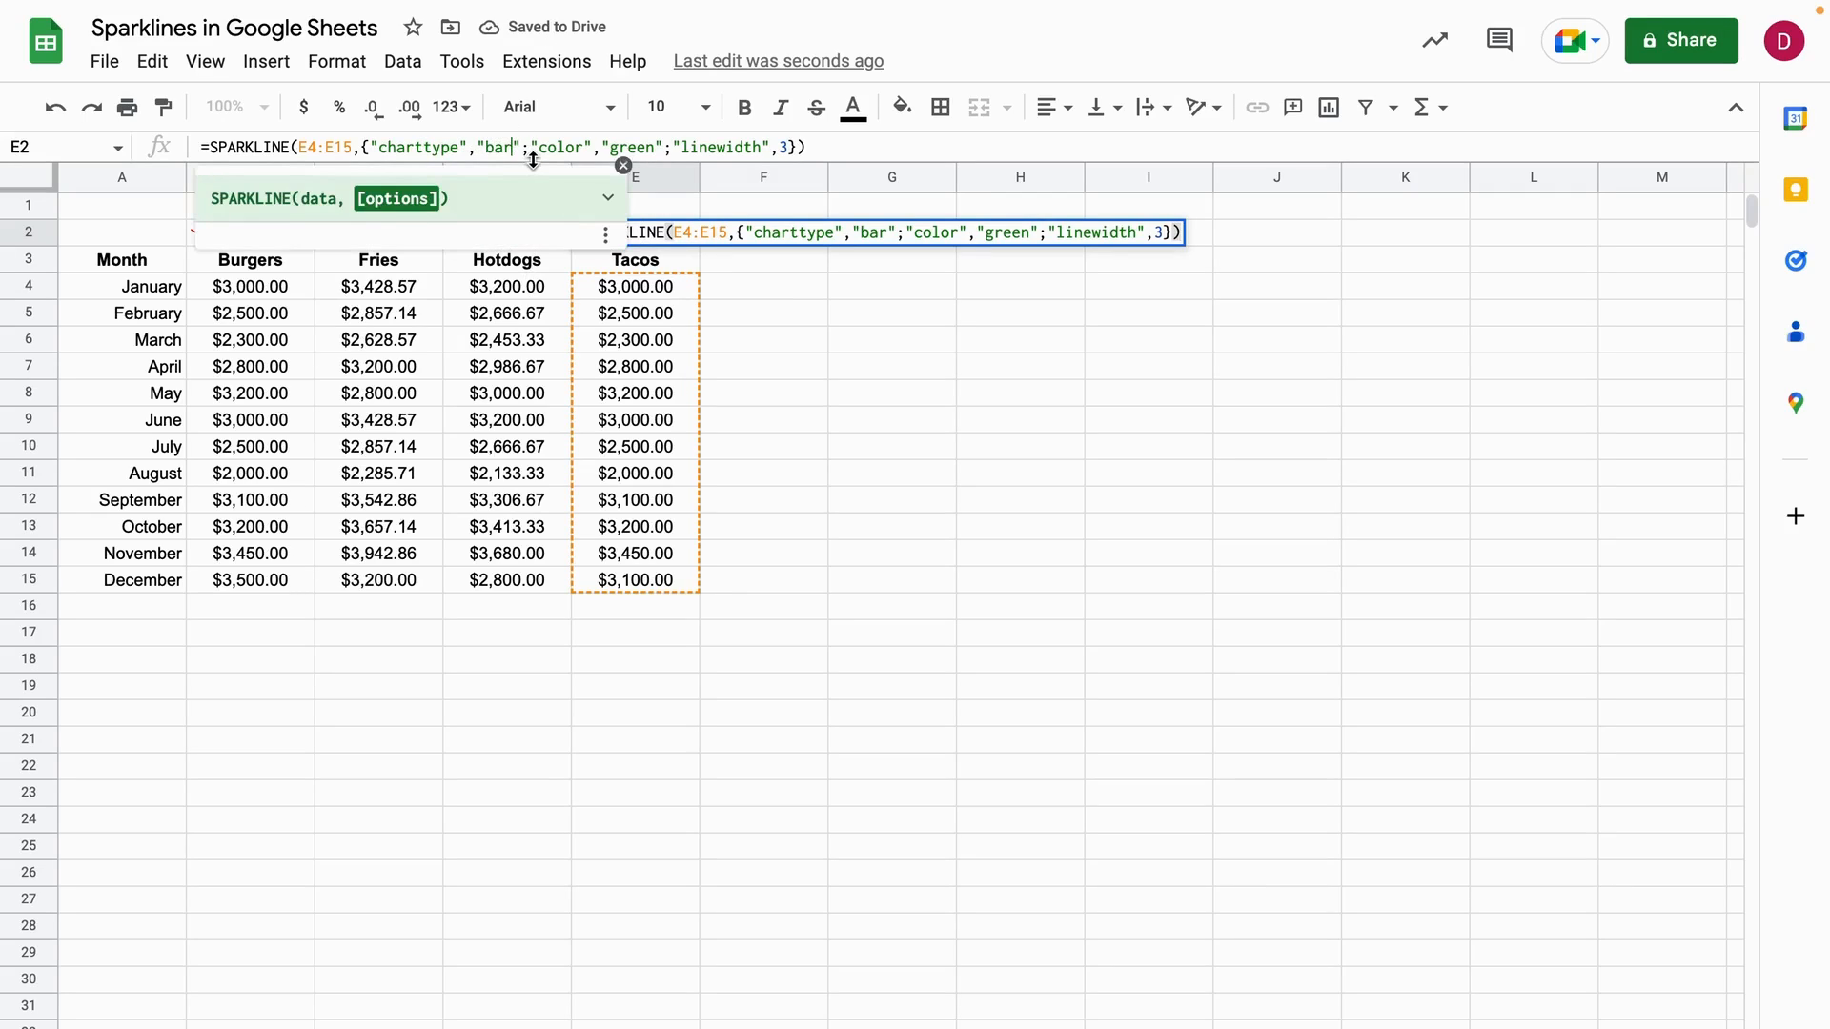
key("BackSpace")
key("BackSpace")
key("BackSpace")
type("colu,")
key("BackSpace")
type("mn")
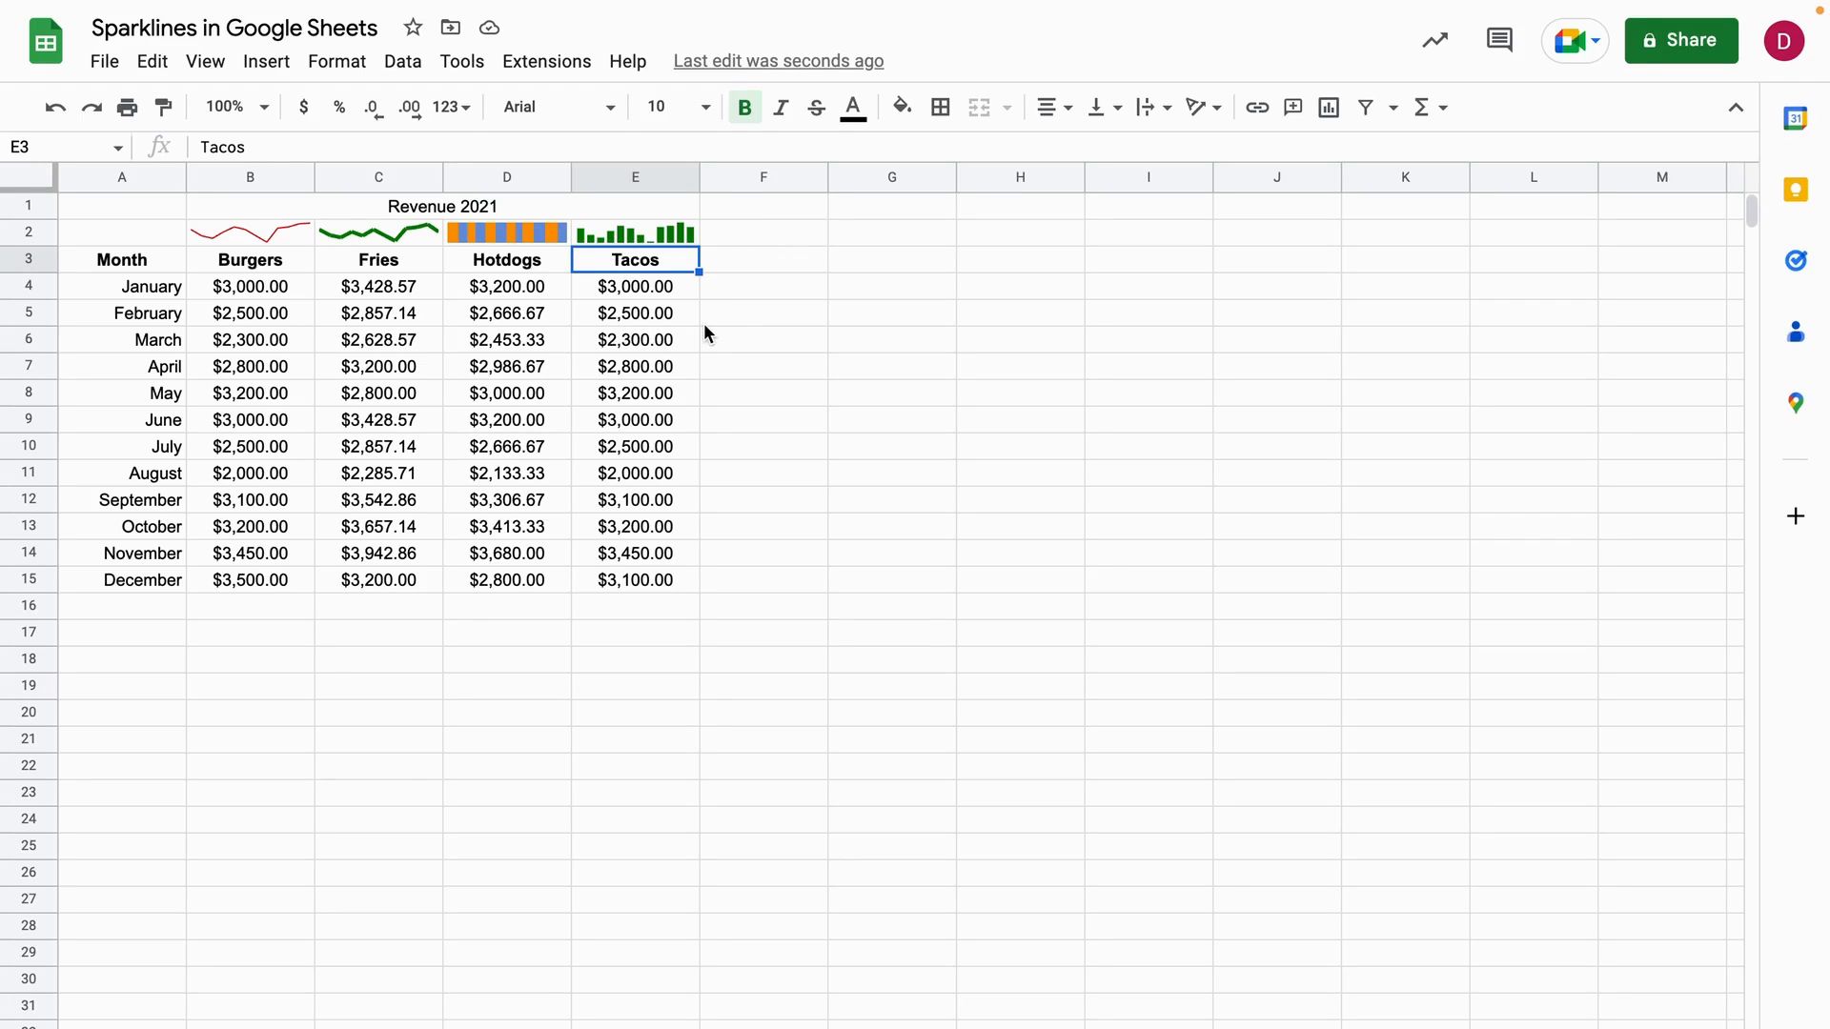
left_click(812, 349)
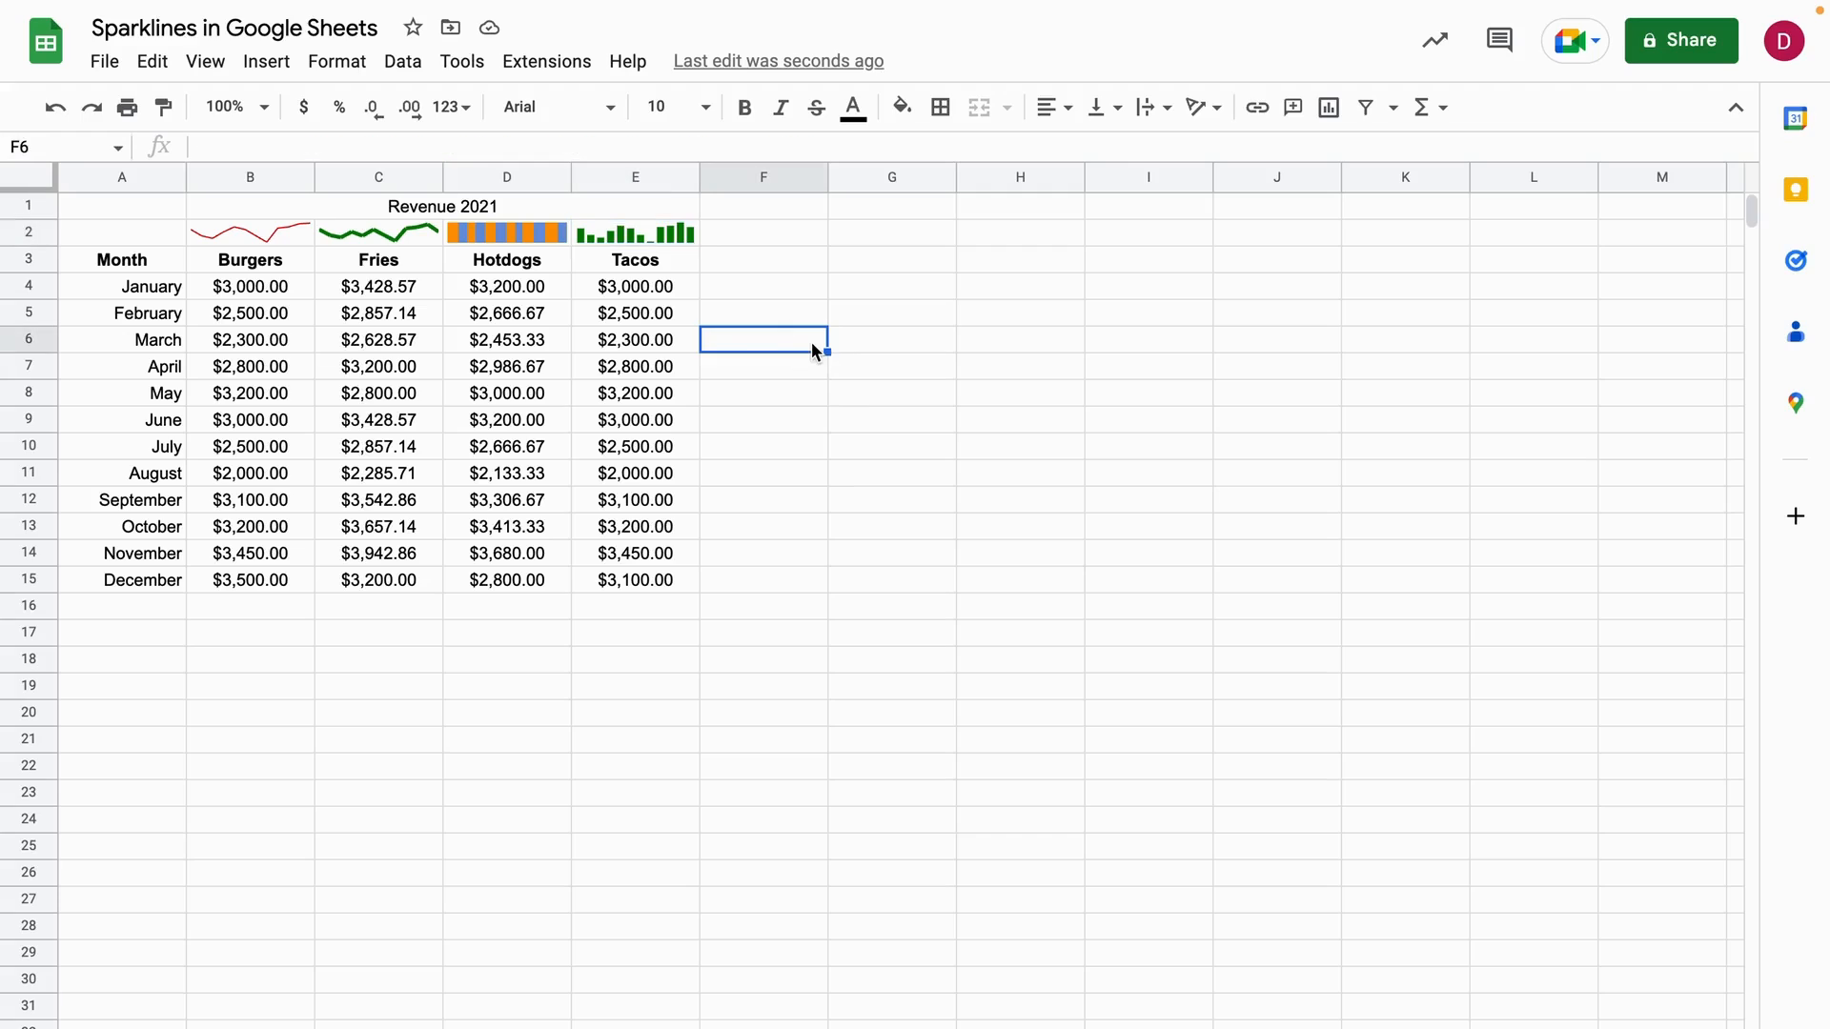